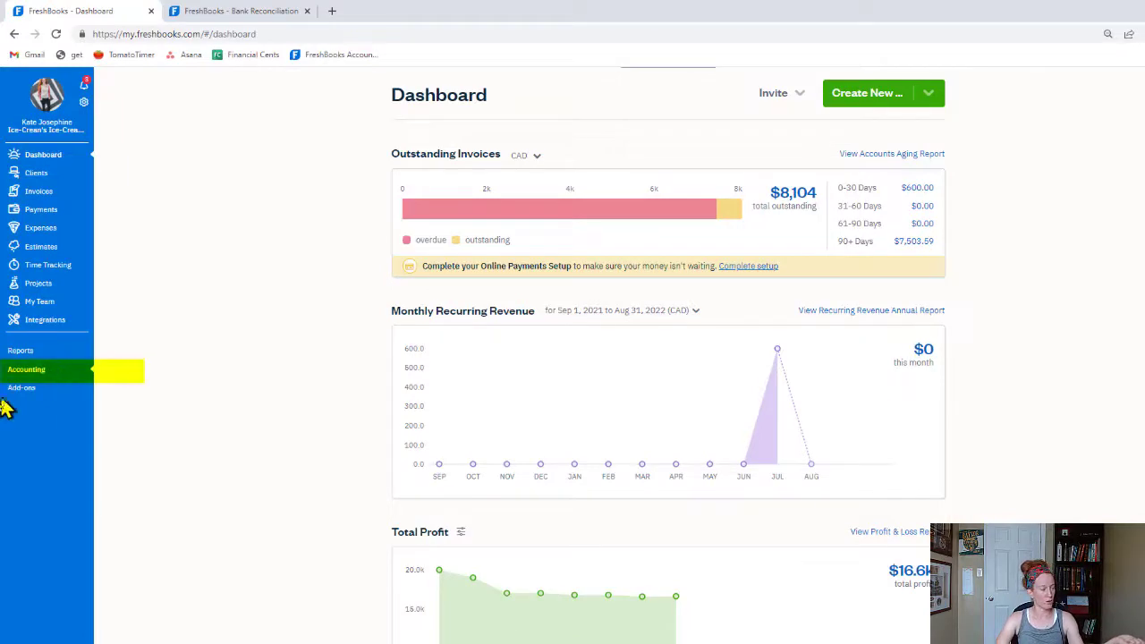
Open the bank reconciliation for the TD REWARDS VISA* CARD, skipping the suggested match.
{"action": "left_click", "coordinate": [35, 374]}
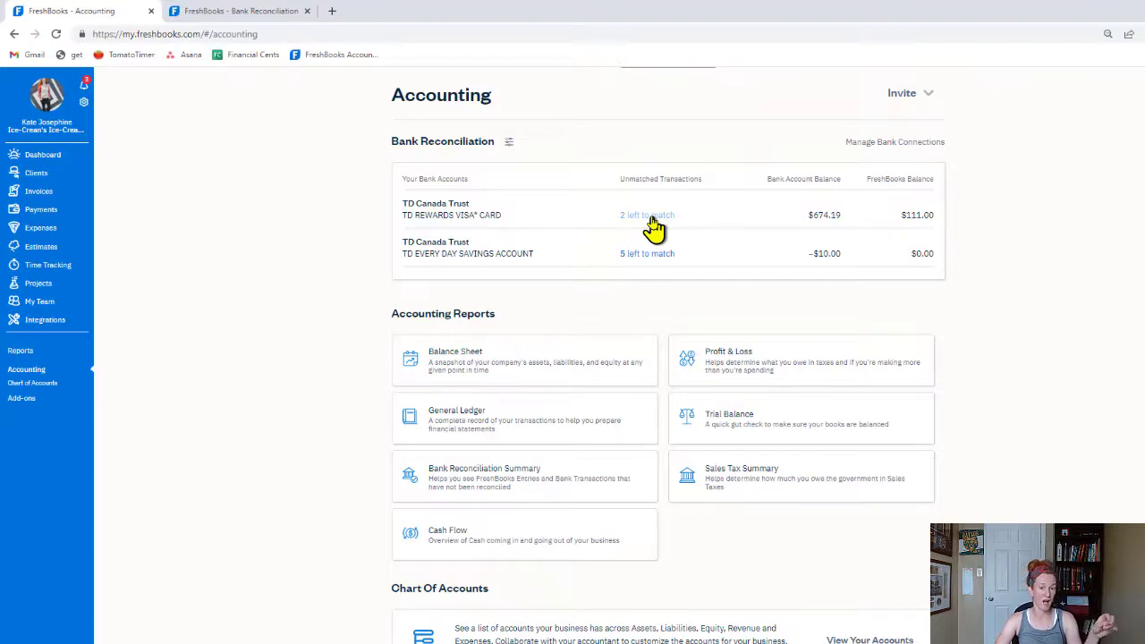
{"action": "left_click", "coordinate": [648, 218]}
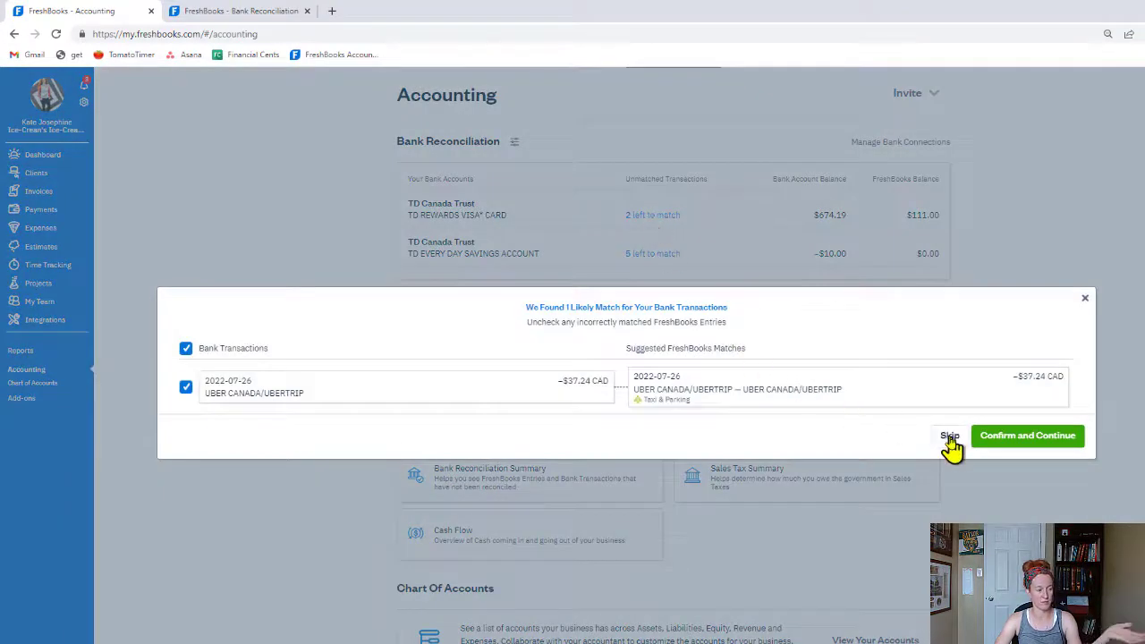
{"action": "left_click", "coordinate": [950, 438]}
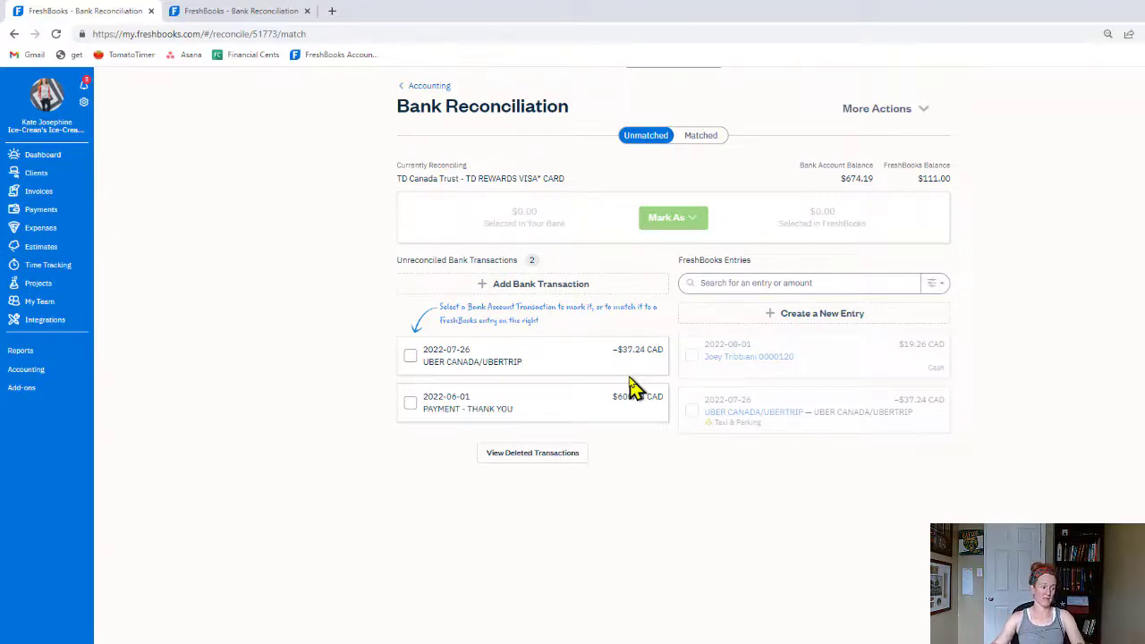
Mark the 2022-07-26 UBER CANADA/UBERTRIP bank transaction as a transfer with the note "Refund for customer".
{"action": "left_click", "coordinate": [409, 356]}
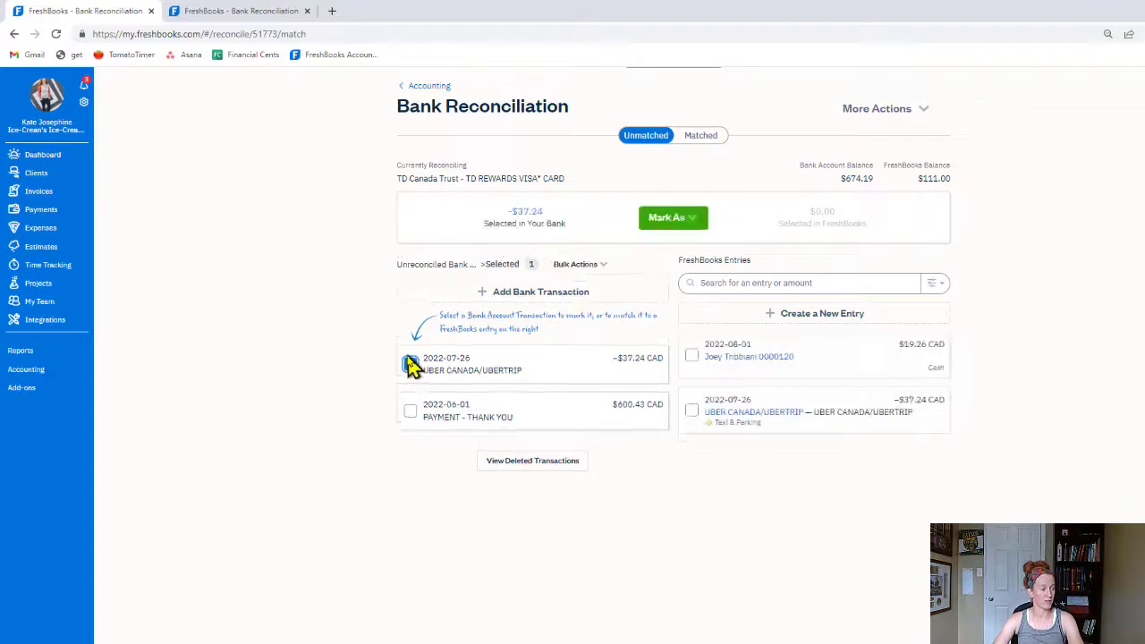
{"action": "left_click", "coordinate": [682, 220]}
{"action": "left_click", "coordinate": [644, 268]}
{"action": "type", "text": "Re"}
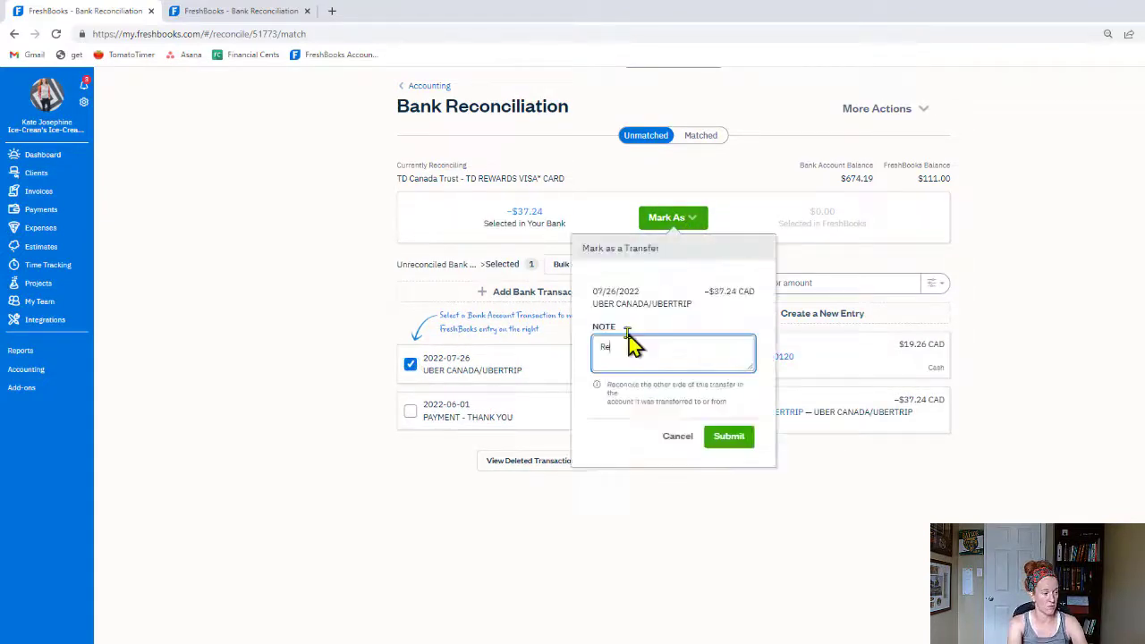
{"action": "type", "text": "fund customer"}
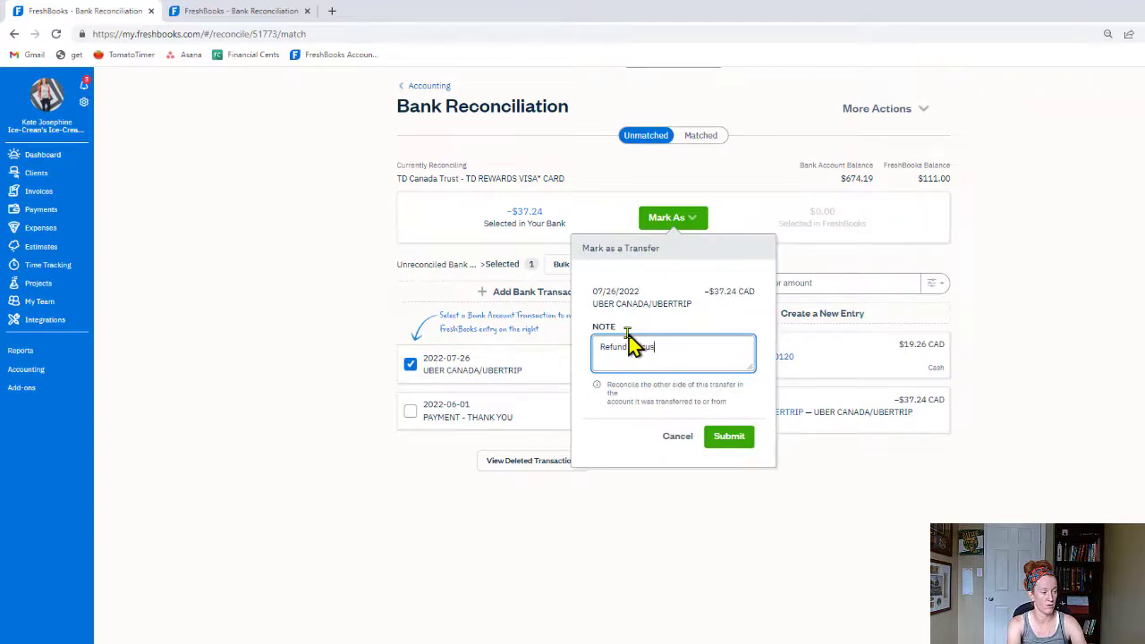
{"action": "left_click", "coordinate": [742, 439]}
Open the Chart of Accounts from the accounting page and start a new journal entry.
{"action": "left_click", "coordinate": [36, 373]}
{"action": "scroll", "coordinate": [749, 401], "scroll_direction": "down", "scroll_amount": 1}
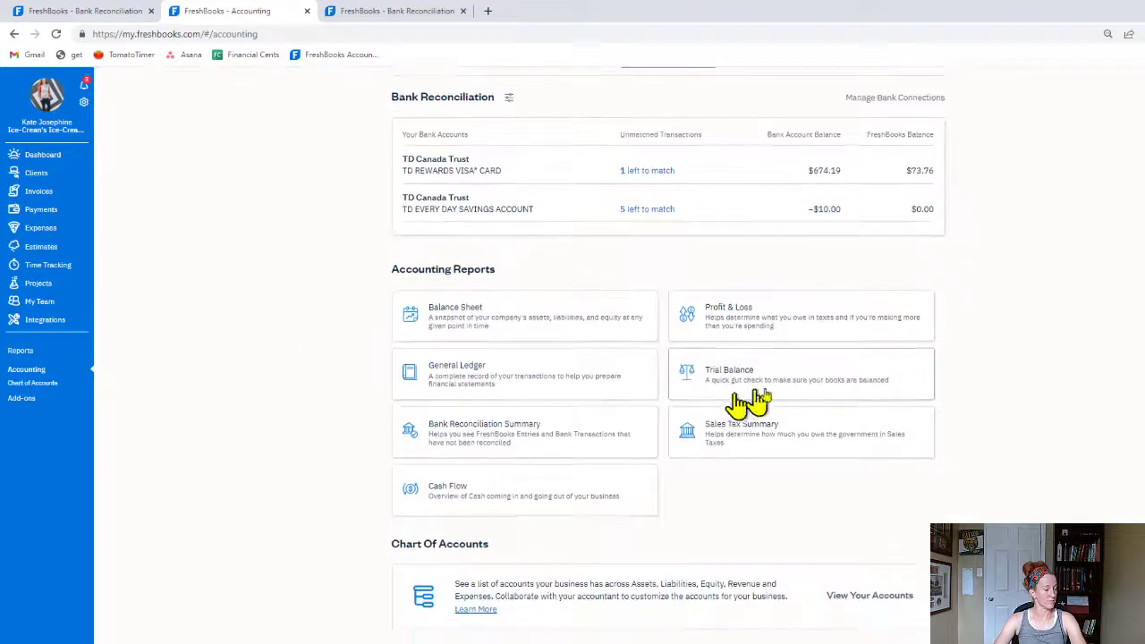
{"action": "left_click", "coordinate": [879, 601]}
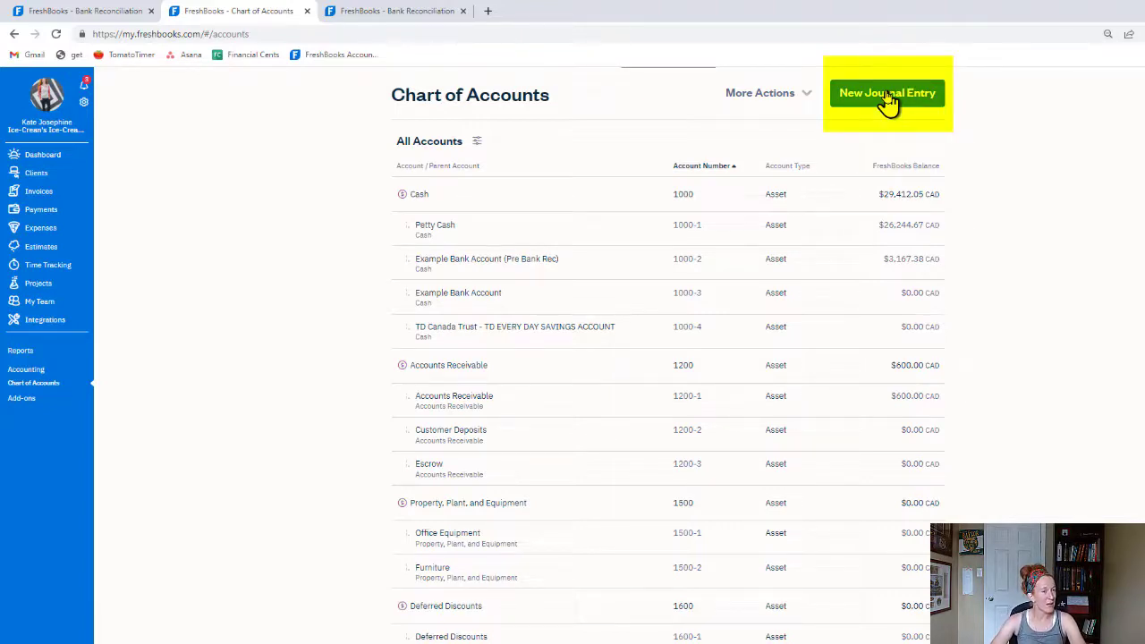
{"action": "left_click", "coordinate": [888, 95]}
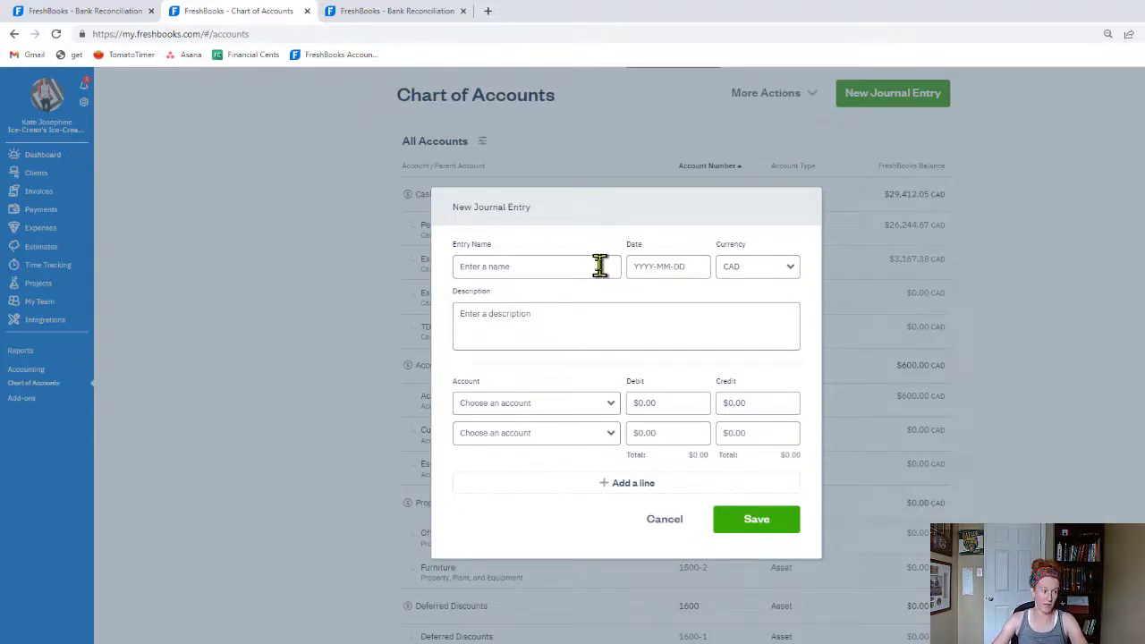
Name the journal entry "Customer Refund" and copy the same text into its description.
{"action": "left_click", "coordinate": [599, 266]}
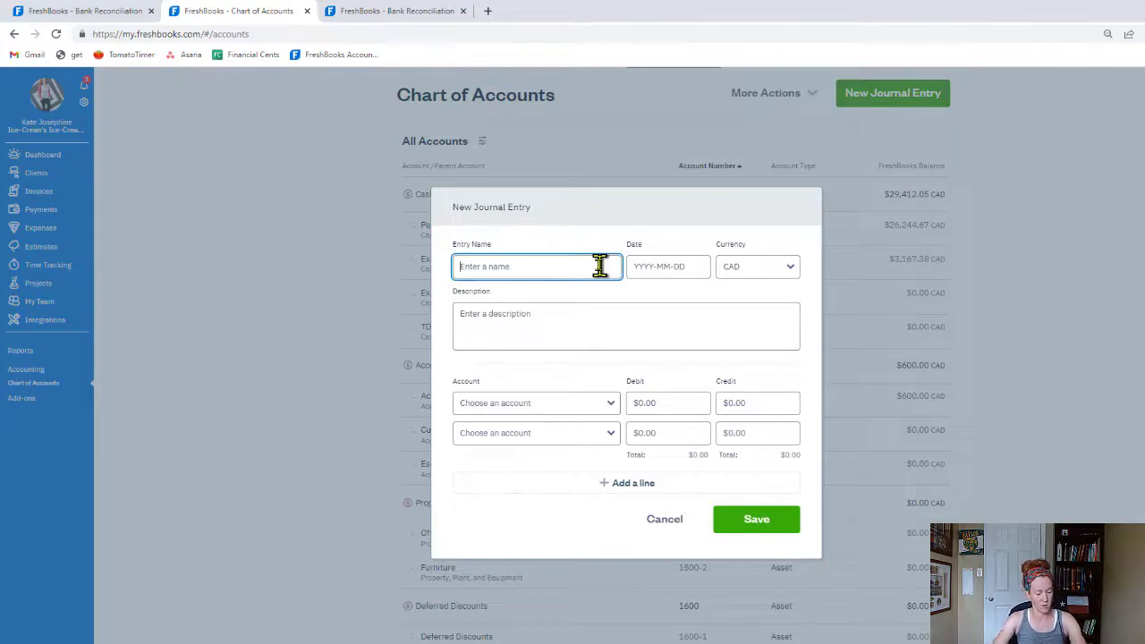
{"action": "type", "text": "Customer Re"}
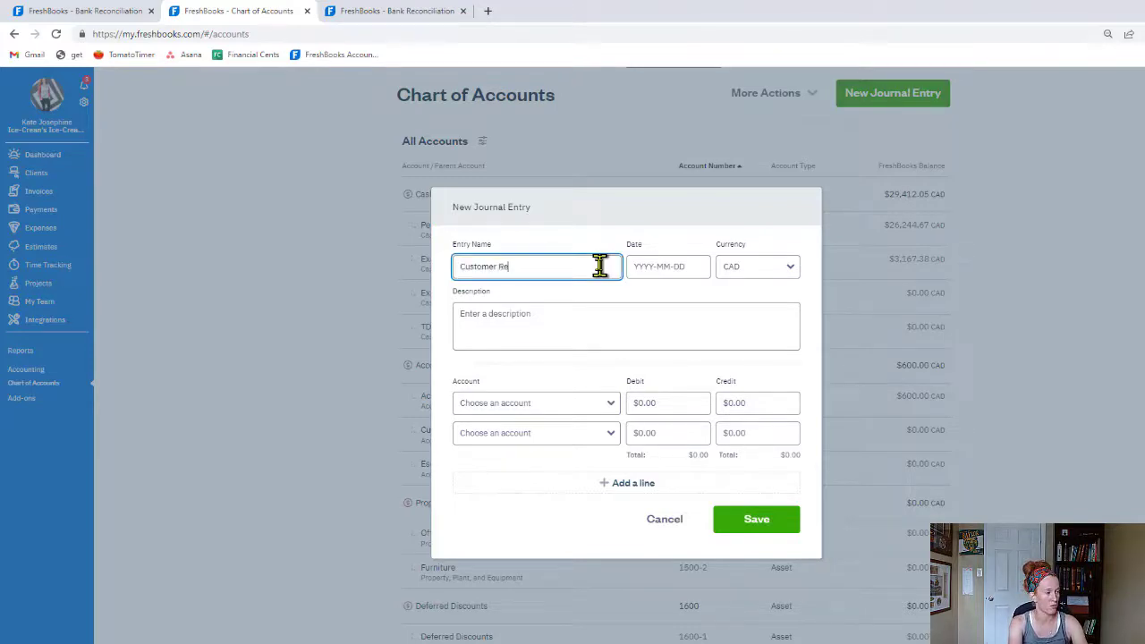
{"action": "type", "text": "fund"}
{"action": "key", "text": "ctrl+a"}
{"action": "key", "text": "ctrl+c"}
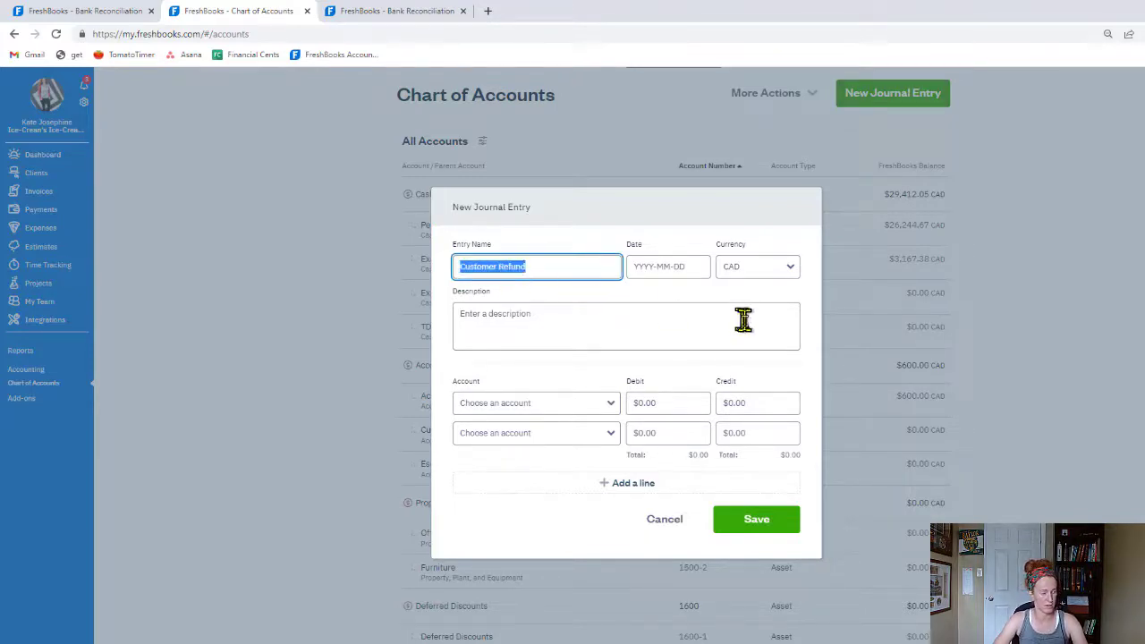
{"action": "left_click", "coordinate": [650, 326]}
{"action": "key", "text": "ctrl+v"}
Date the journal entry 2022-07-26.
{"action": "left_click", "coordinate": [701, 271]}
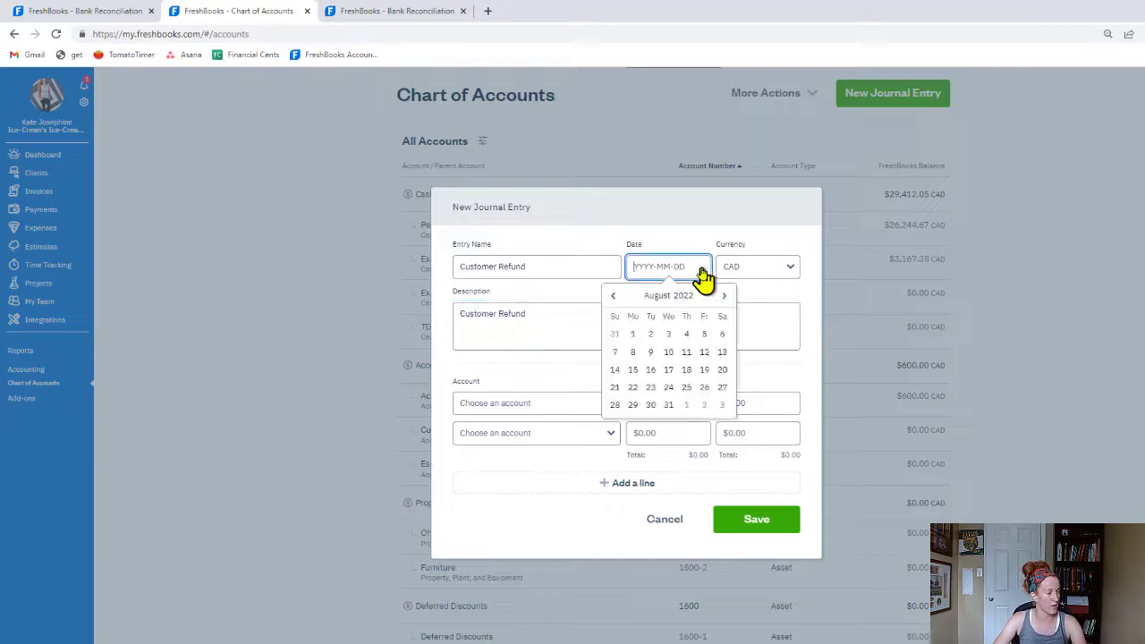
{"action": "left_click", "coordinate": [613, 296]}
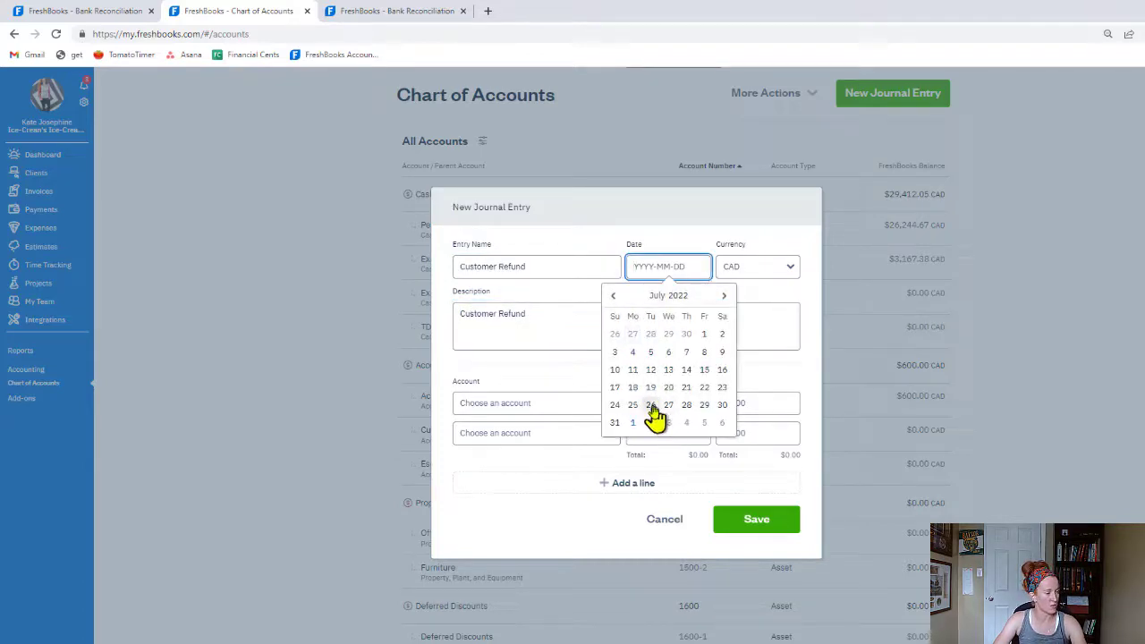
{"action": "left_click", "coordinate": [650, 405]}
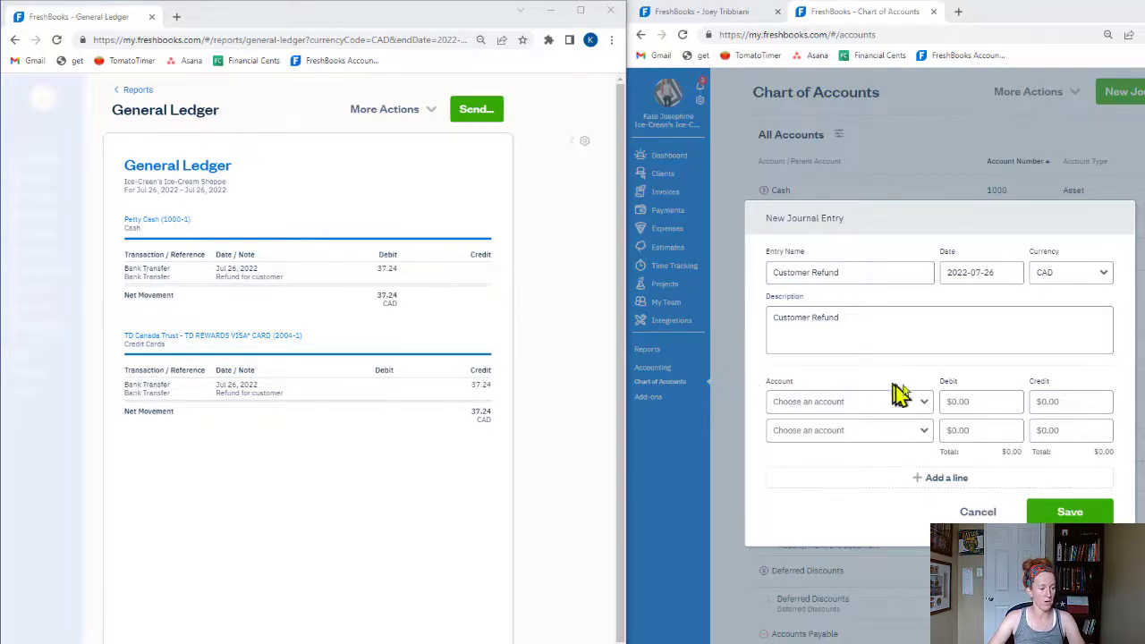
Change the journal entry's date to 2022-07-31 and credit 37.24 to Petty Cash on the second line.
{"action": "left_click", "coordinate": [981, 272]}
{"action": "left_click", "coordinate": [926, 428]}
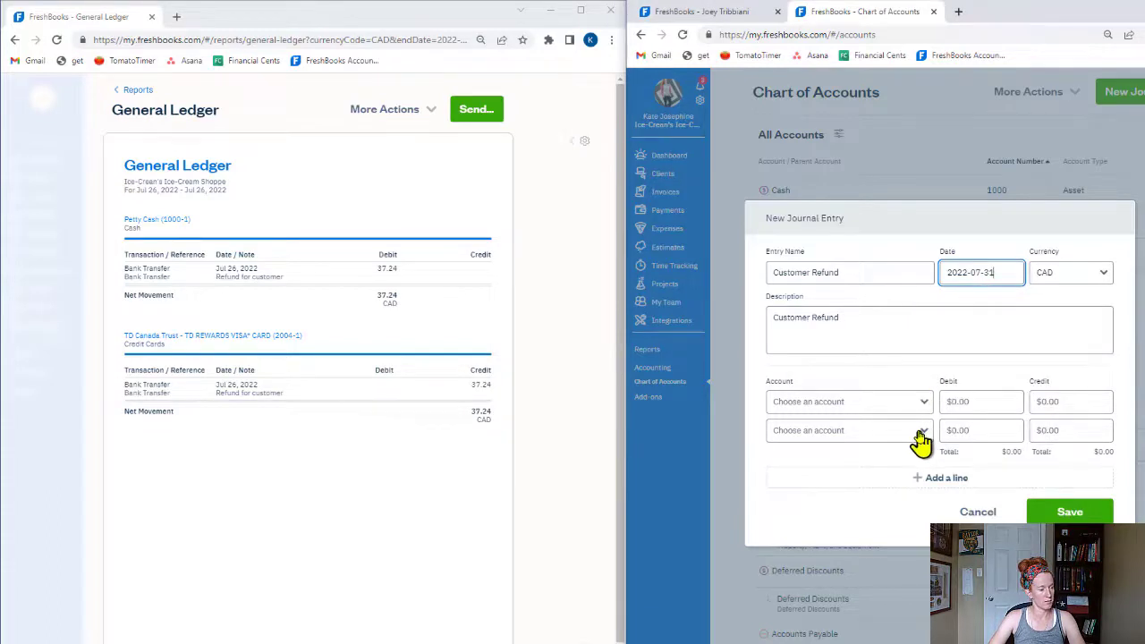
{"action": "left_click", "coordinate": [930, 431]}
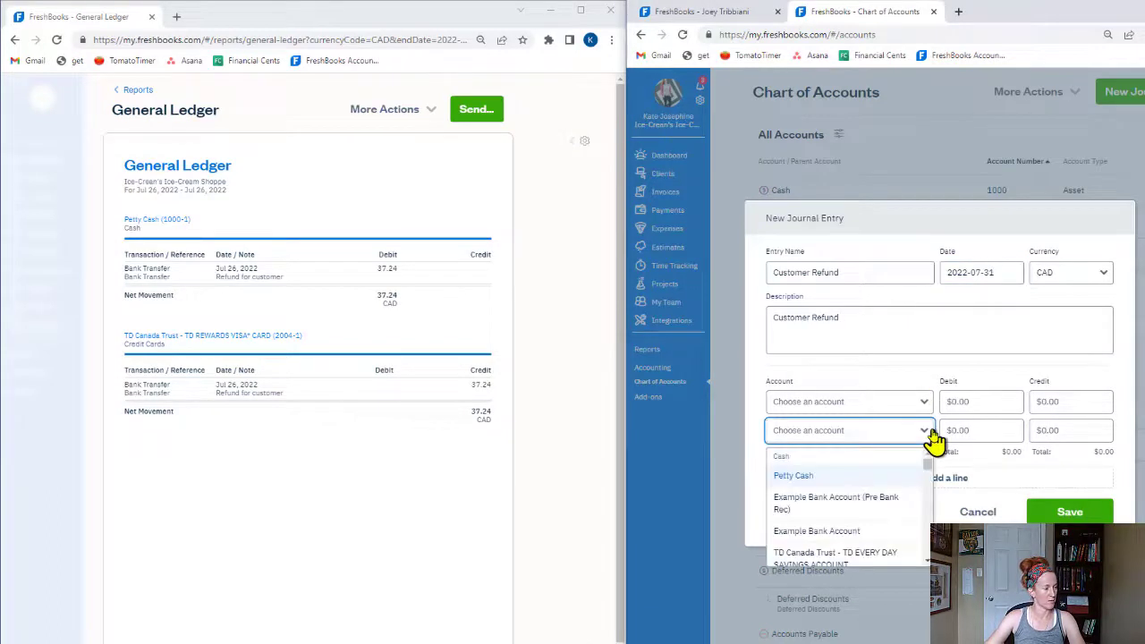
{"action": "left_click", "coordinate": [841, 476]}
{"action": "left_click", "coordinate": [1089, 429]}
{"action": "type", "text": "37.24"}
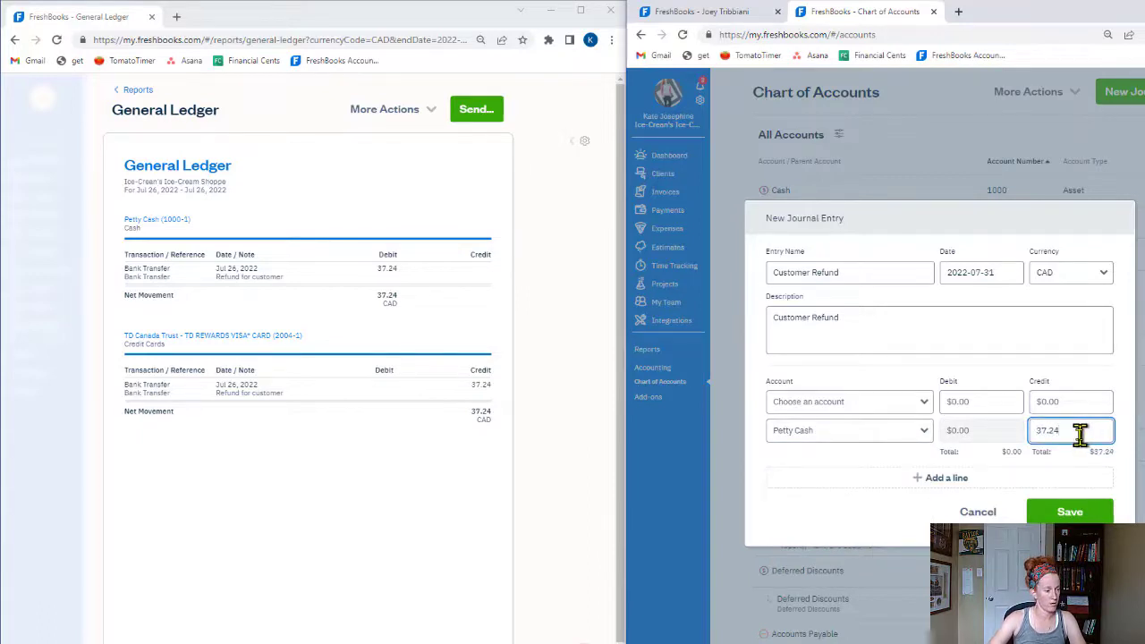
Debit 37.24 to Sales on the first line and save the journal entry with the date 2022-07-26.
{"action": "left_click", "coordinate": [924, 380]}
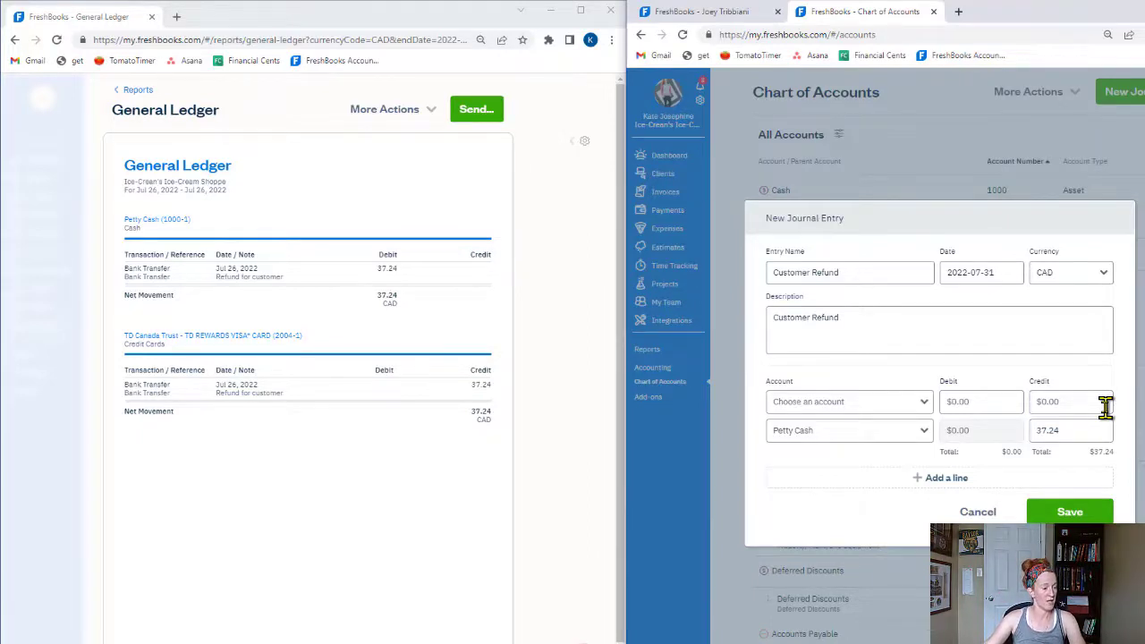
{"action": "left_click", "coordinate": [921, 404]}
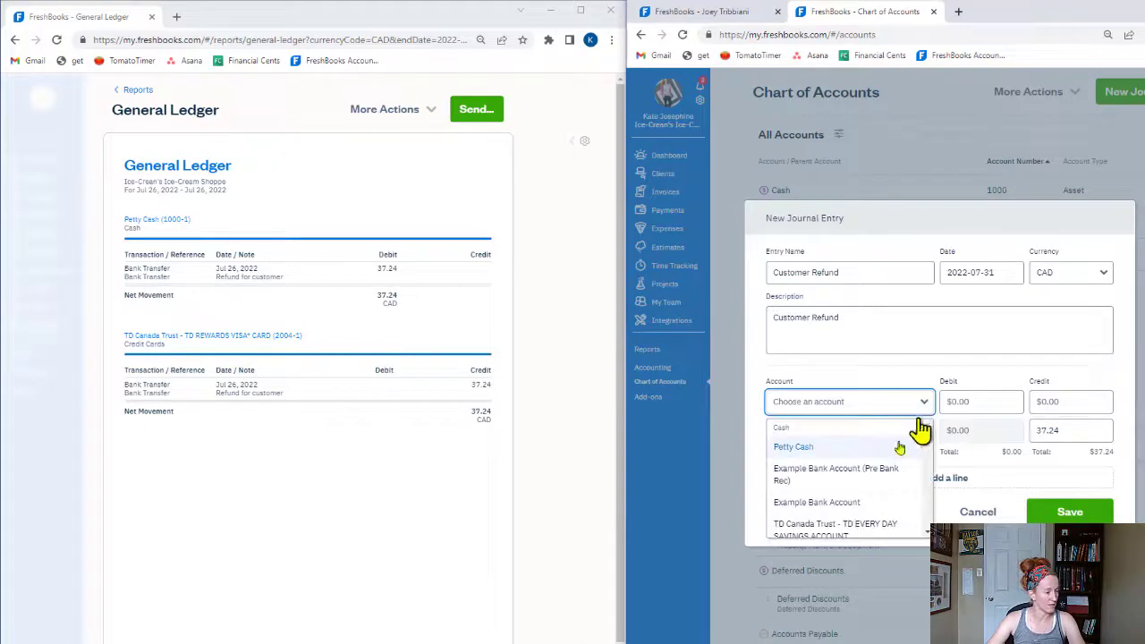
{"action": "scroll", "coordinate": [888, 473], "scroll_direction": "down", "scroll_amount": 2}
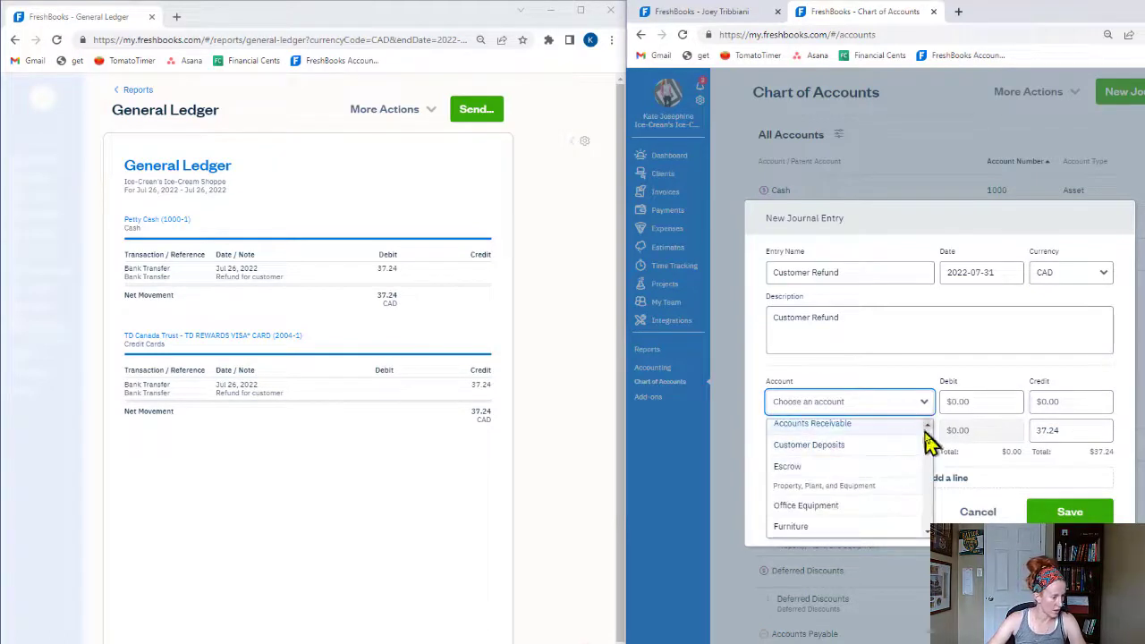
{"action": "left_click_drag", "start_coordinate": [930, 438], "coordinate": [934, 500]}
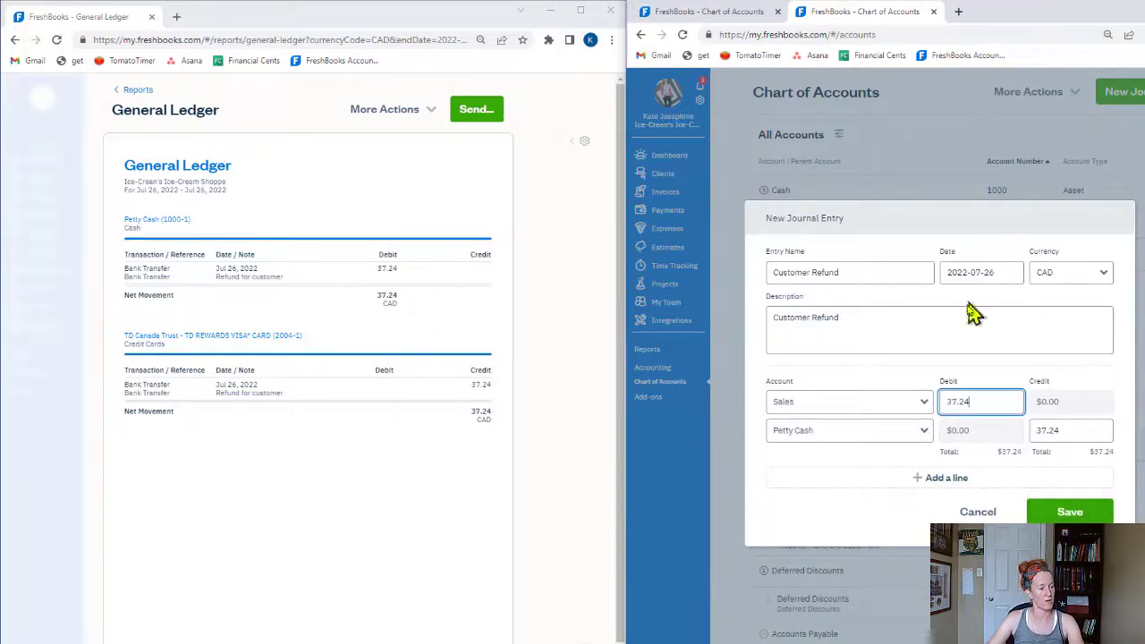
{"action": "left_click", "coordinate": [886, 524]}
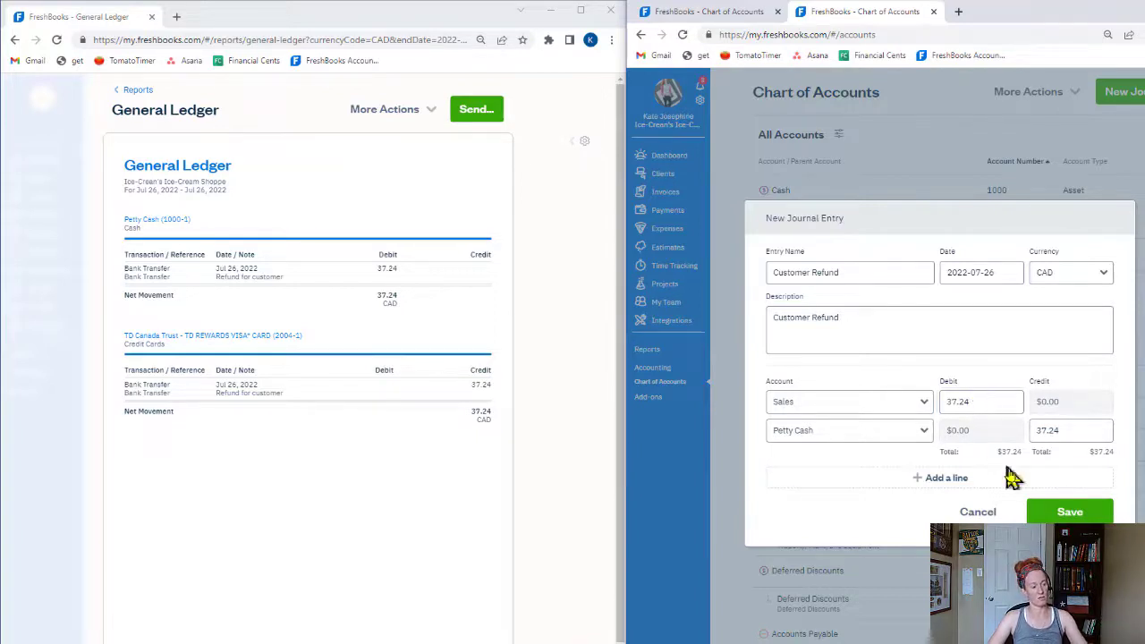
{"action": "left_click", "coordinate": [1069, 513]}
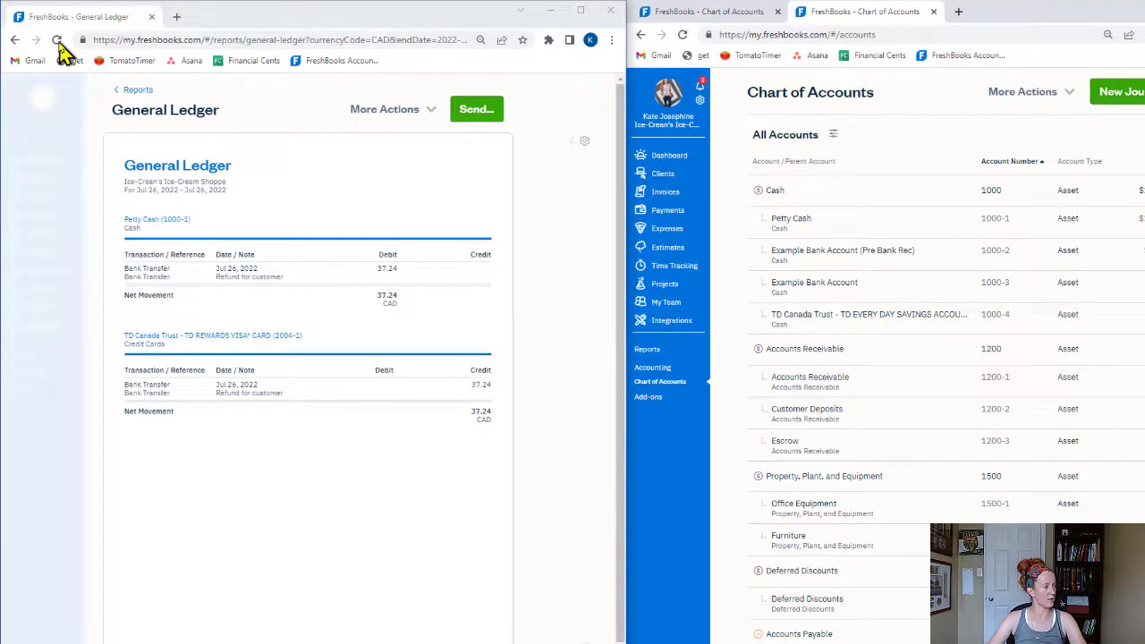
Refresh the General Ledger report and open the Profit and Loss report in a duplicate of its browser tab.
{"action": "left_click", "coordinate": [57, 40]}
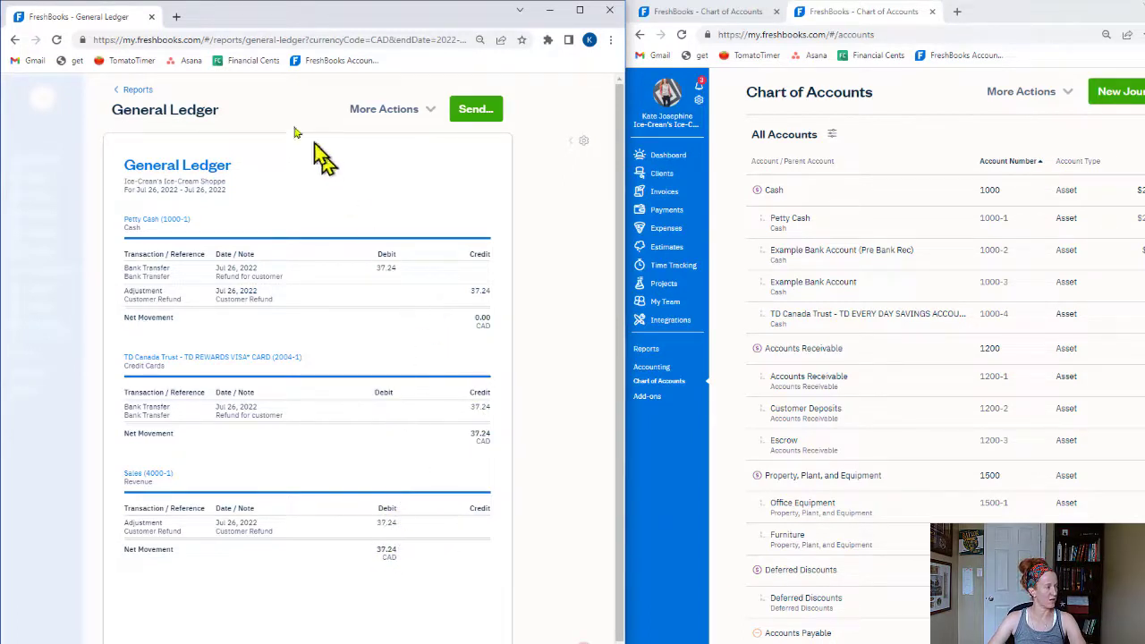
{"action": "right_click", "coordinate": [88, 25]}
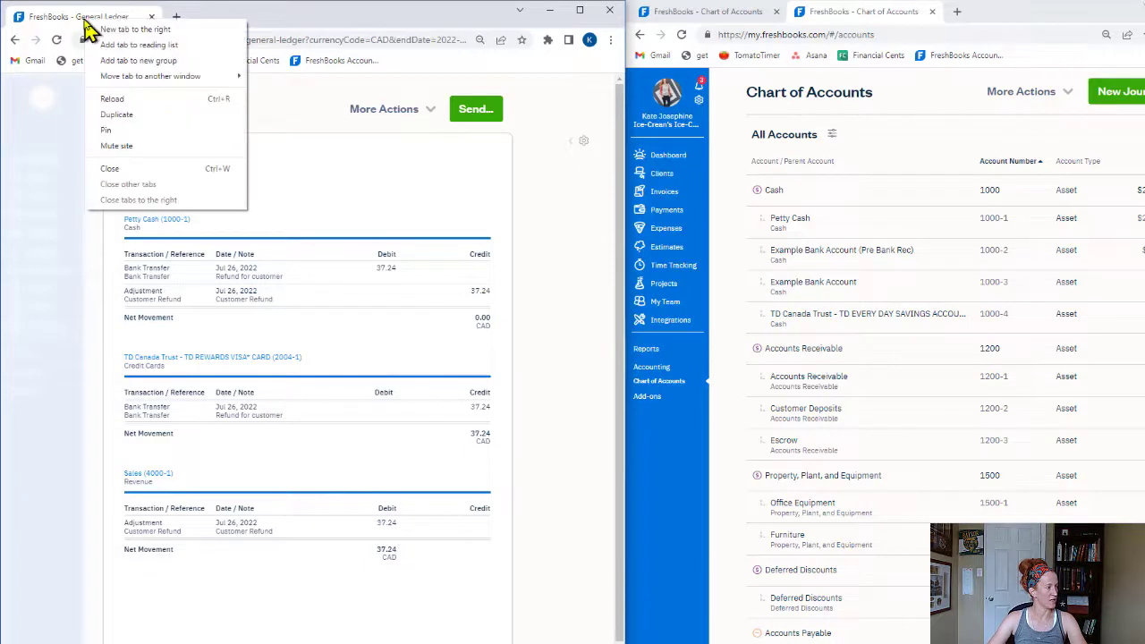
{"action": "left_click", "coordinate": [129, 124]}
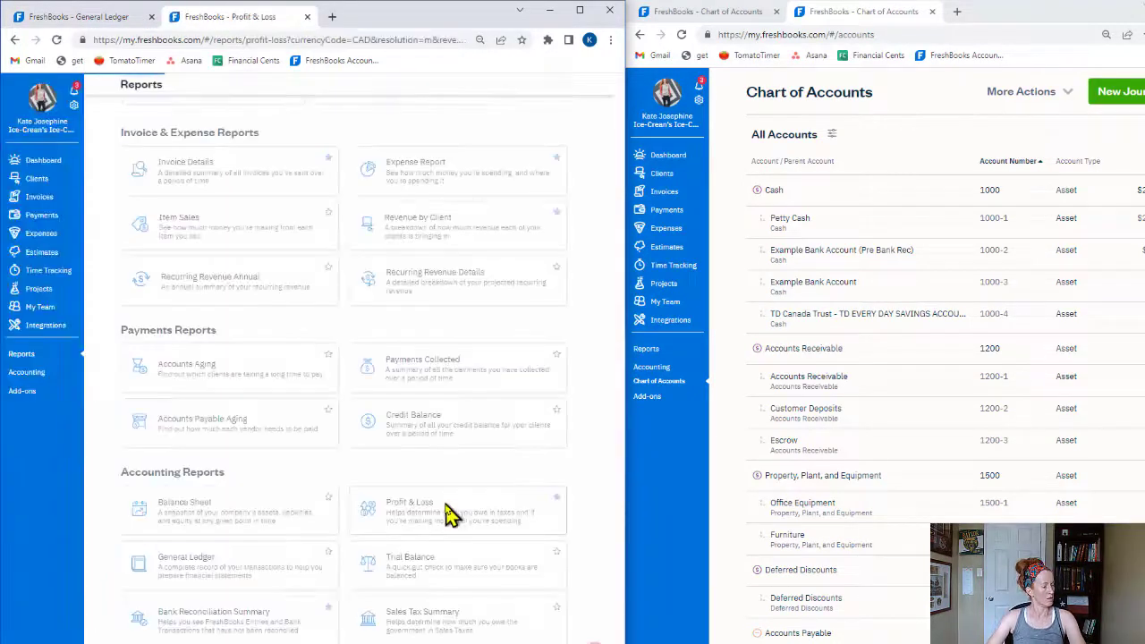
{"action": "left_click", "coordinate": [444, 511]}
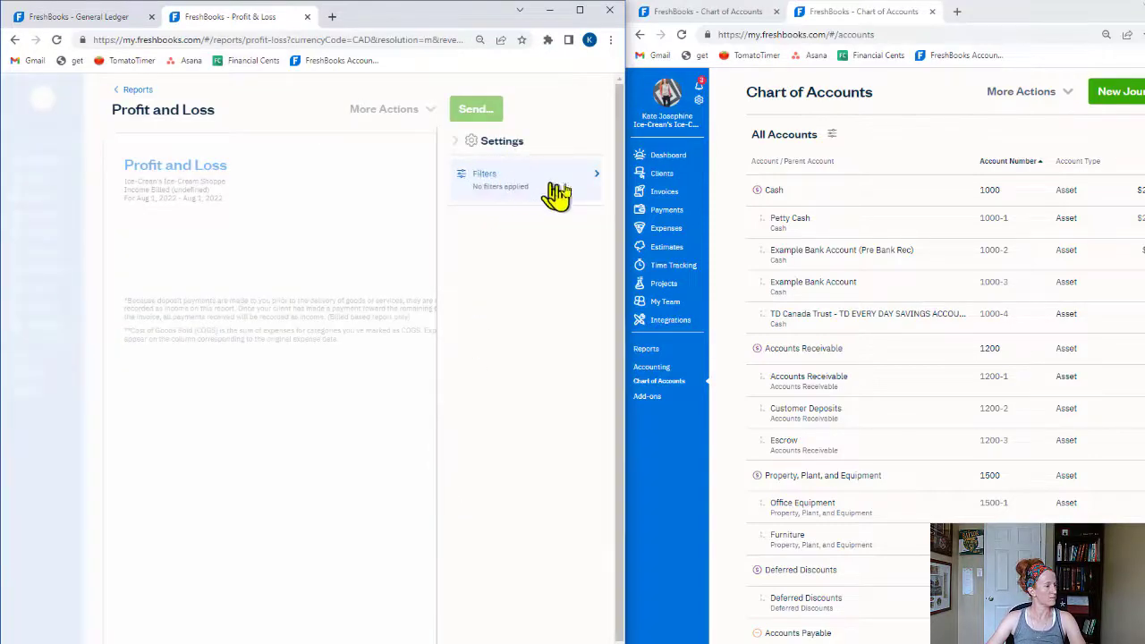
Set the Profit and Loss report's date range filter to Custom and pick a new start date.
{"action": "left_click", "coordinate": [550, 179]}
{"action": "left_click", "coordinate": [554, 181]}
{"action": "left_click", "coordinate": [497, 304]}
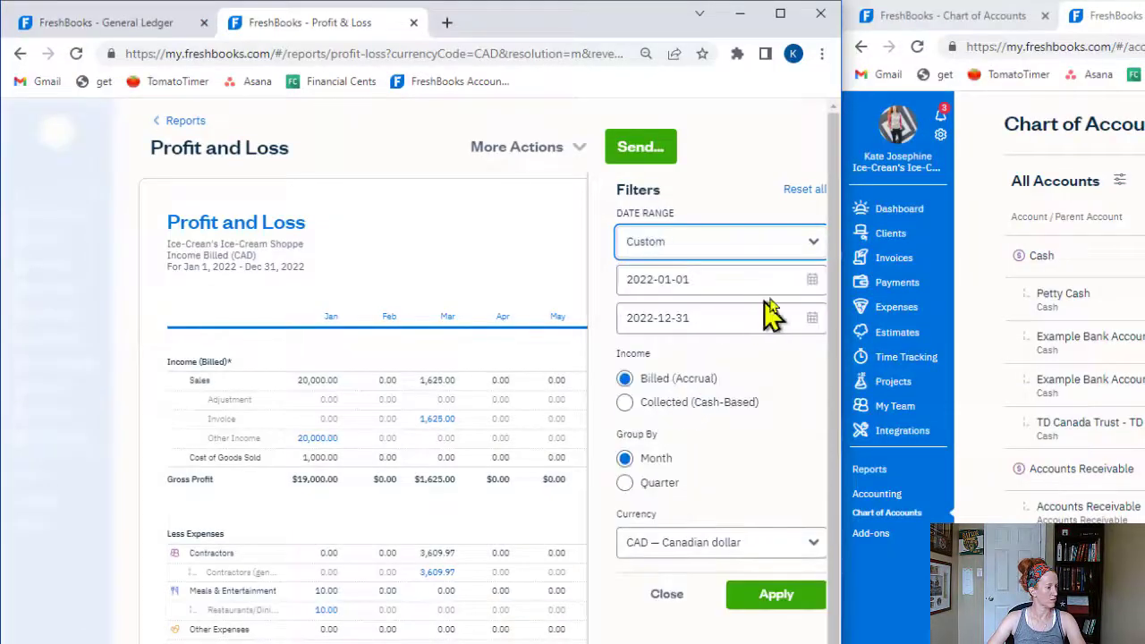
{"action": "left_click", "coordinate": [811, 281]}
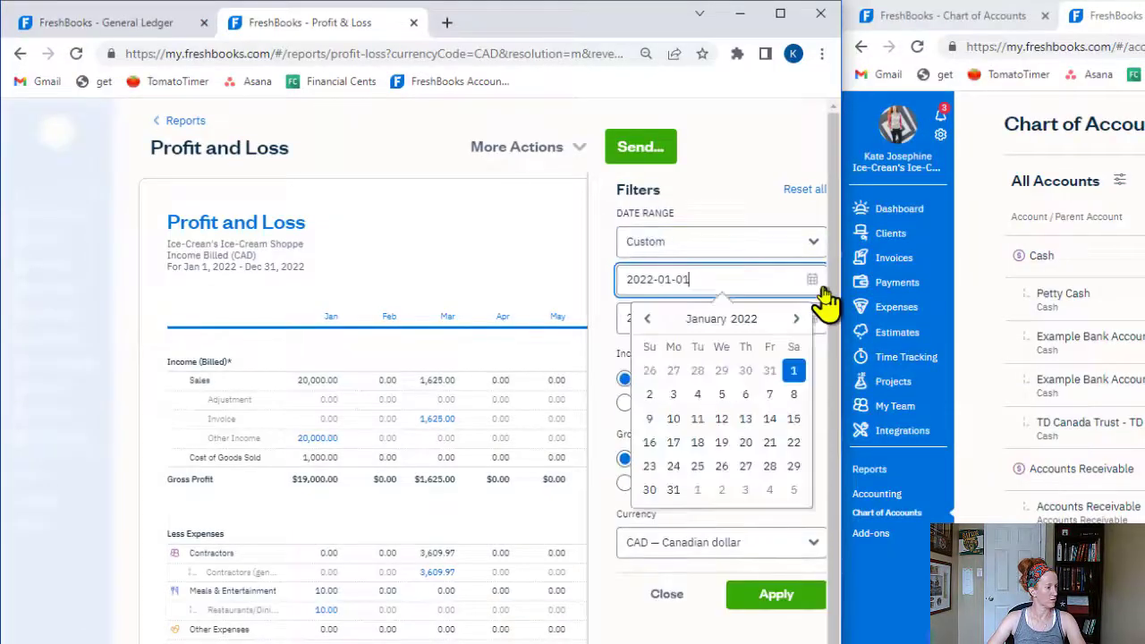
{"action": "left_click", "coordinate": [672, 366]}
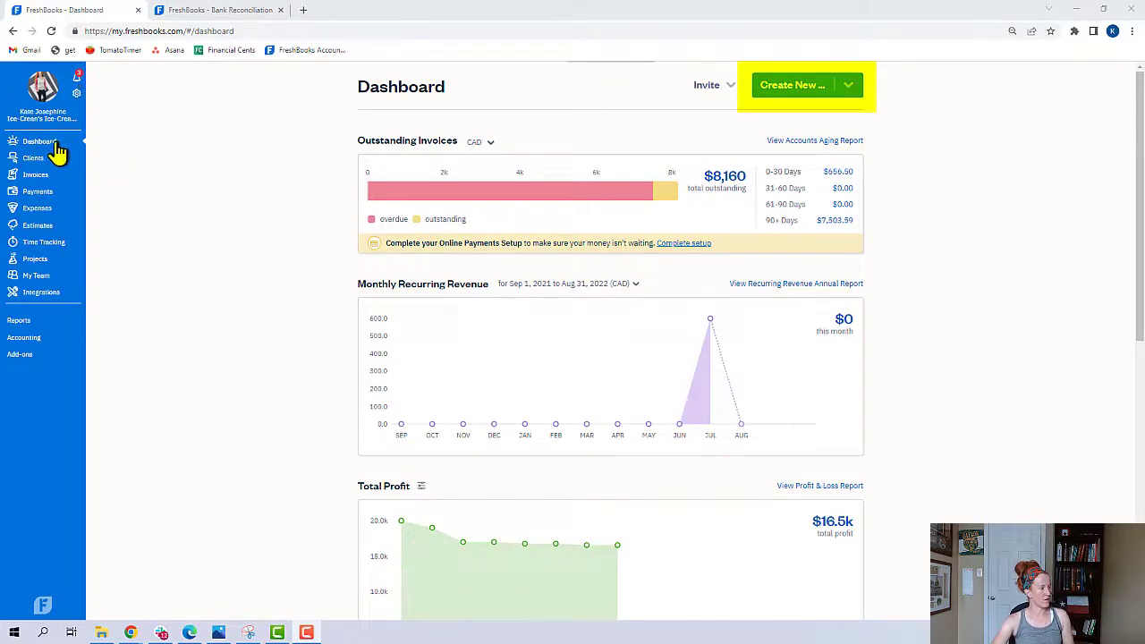
{"action": "left_click", "coordinate": [846, 89]}
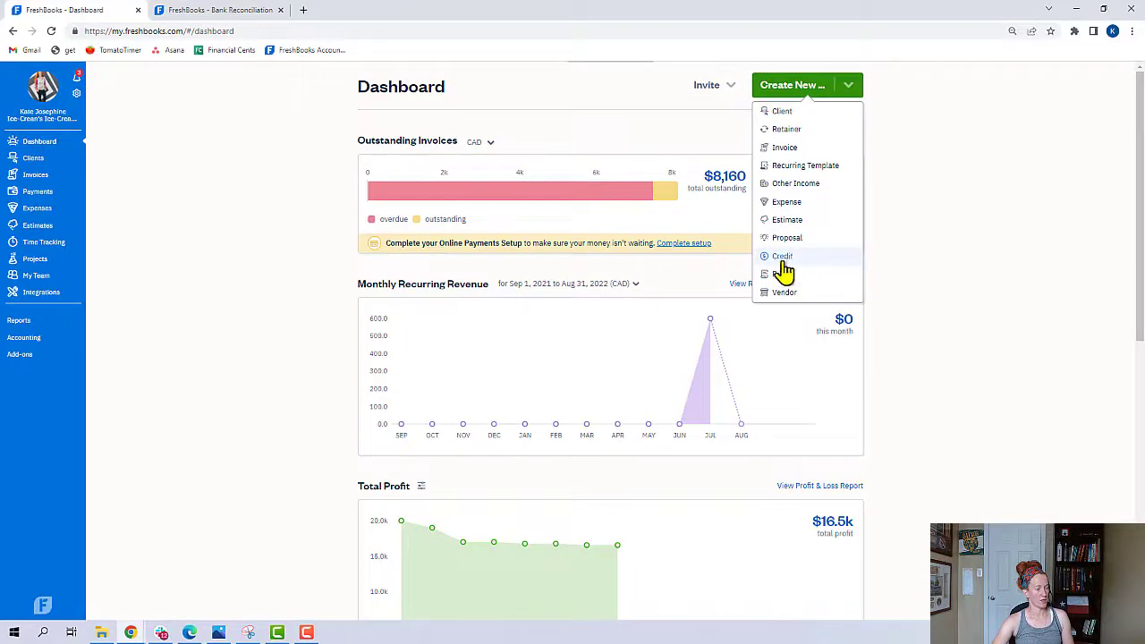
{"action": "left_click", "coordinate": [301, 263]}
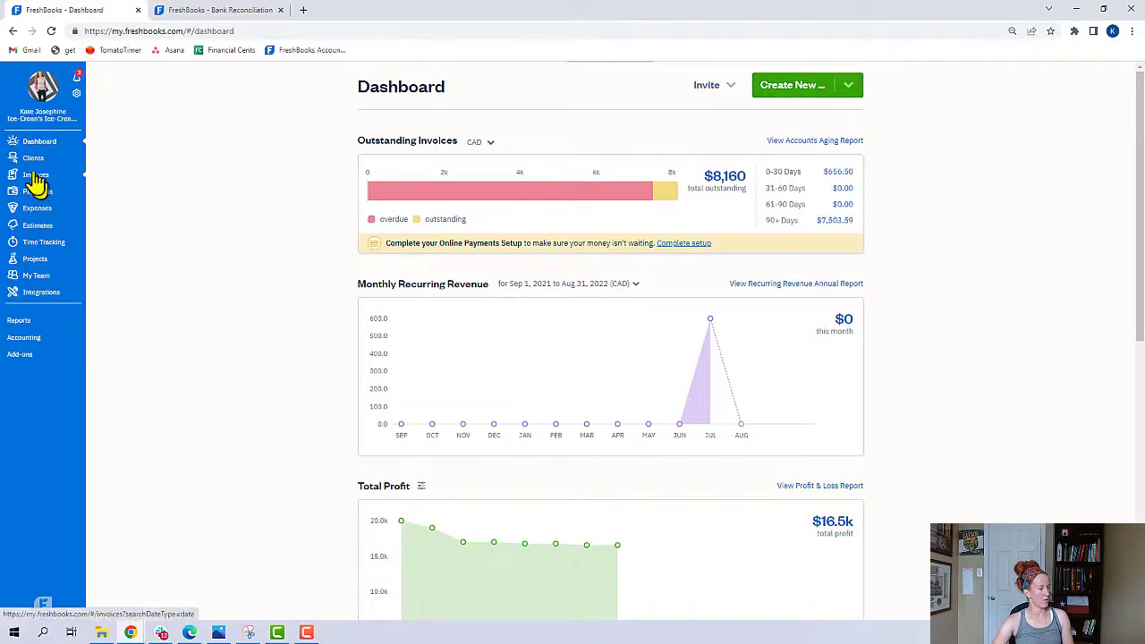
Create a new credit for the first recently active client and set its credit type to Credit Note.
{"action": "left_click", "coordinate": [33, 161]}
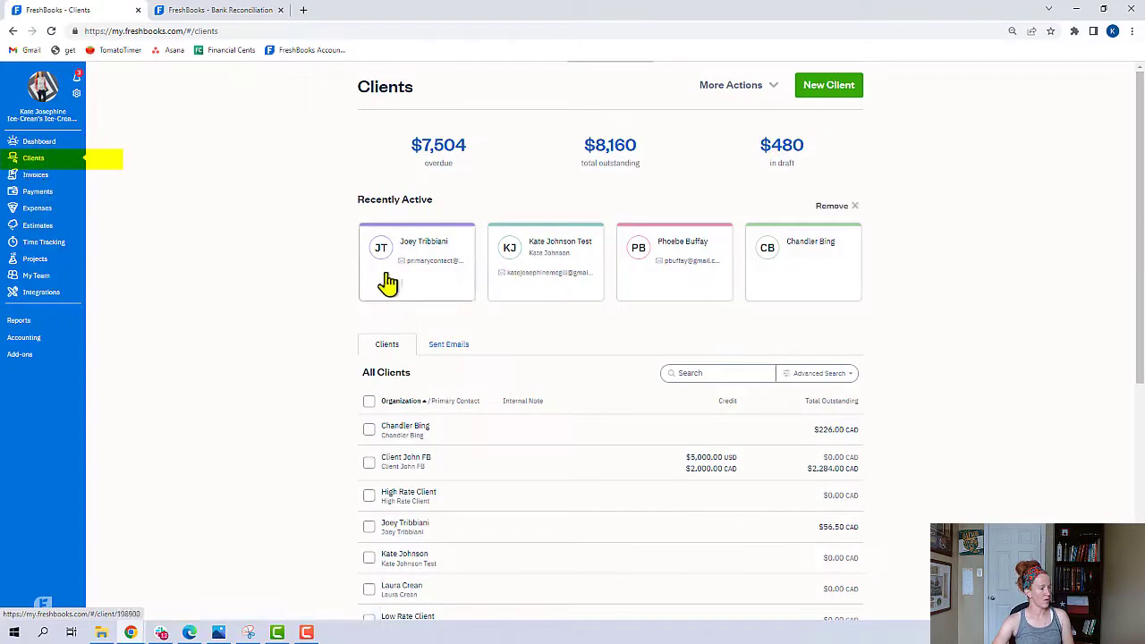
{"action": "left_click", "coordinate": [419, 277]}
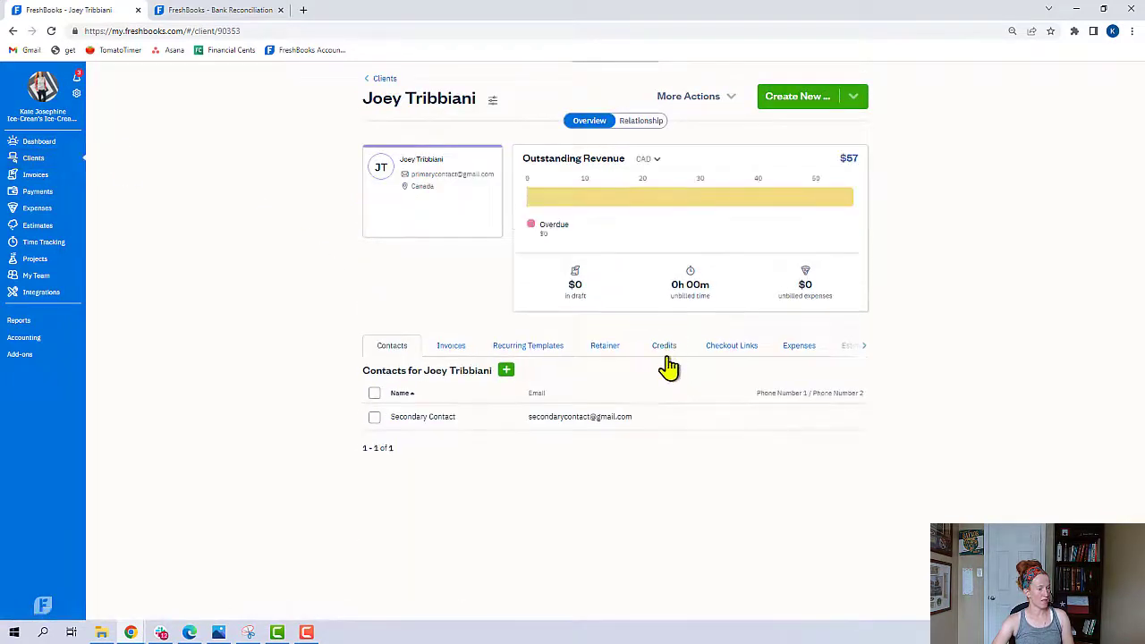
{"action": "left_click", "coordinate": [662, 362]}
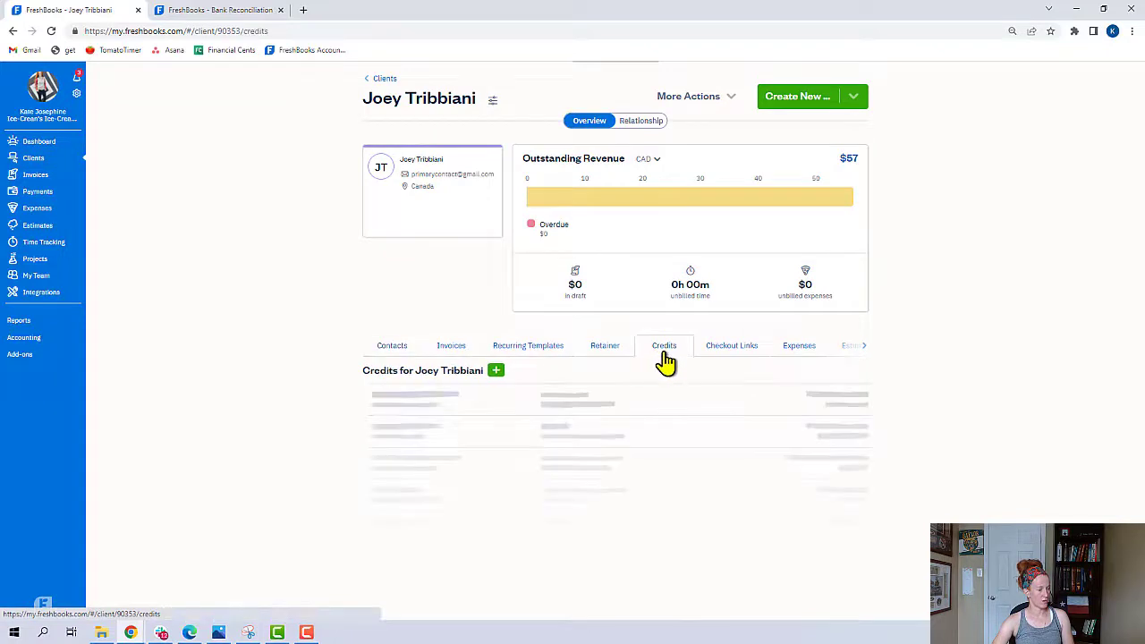
{"action": "left_click", "coordinate": [496, 372]}
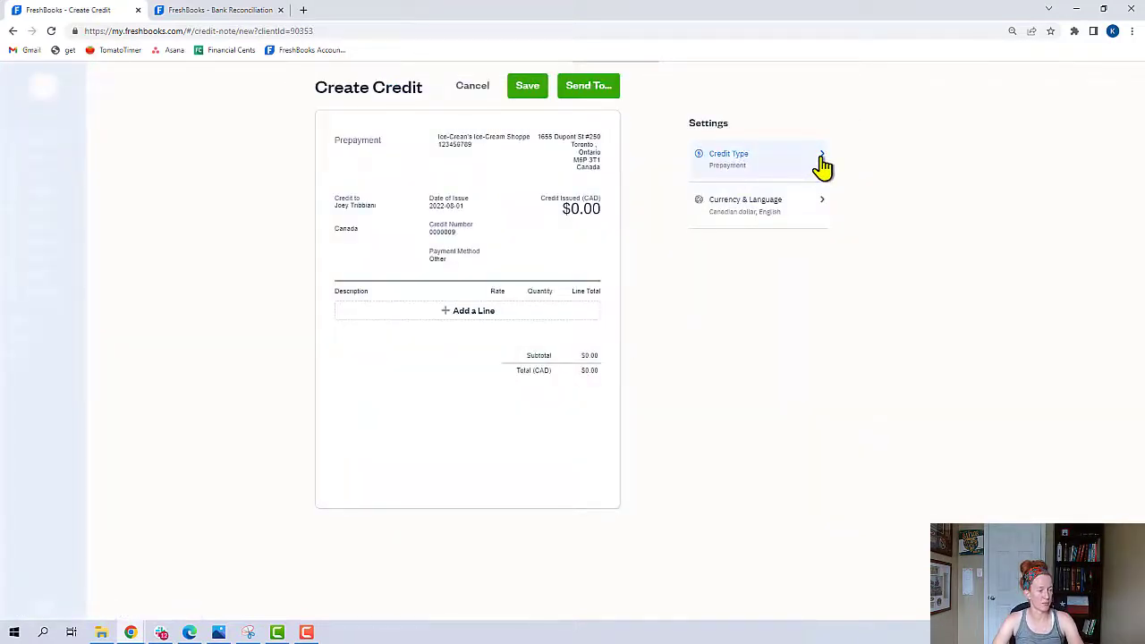
{"action": "left_click", "coordinate": [823, 167]}
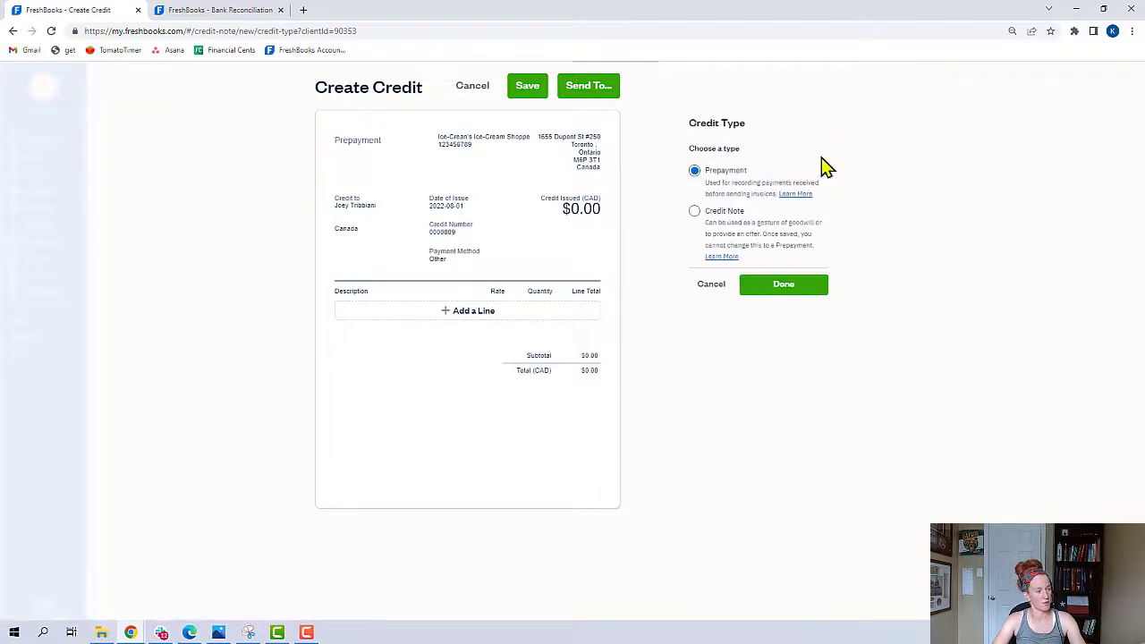
{"action": "left_click", "coordinate": [695, 213]}
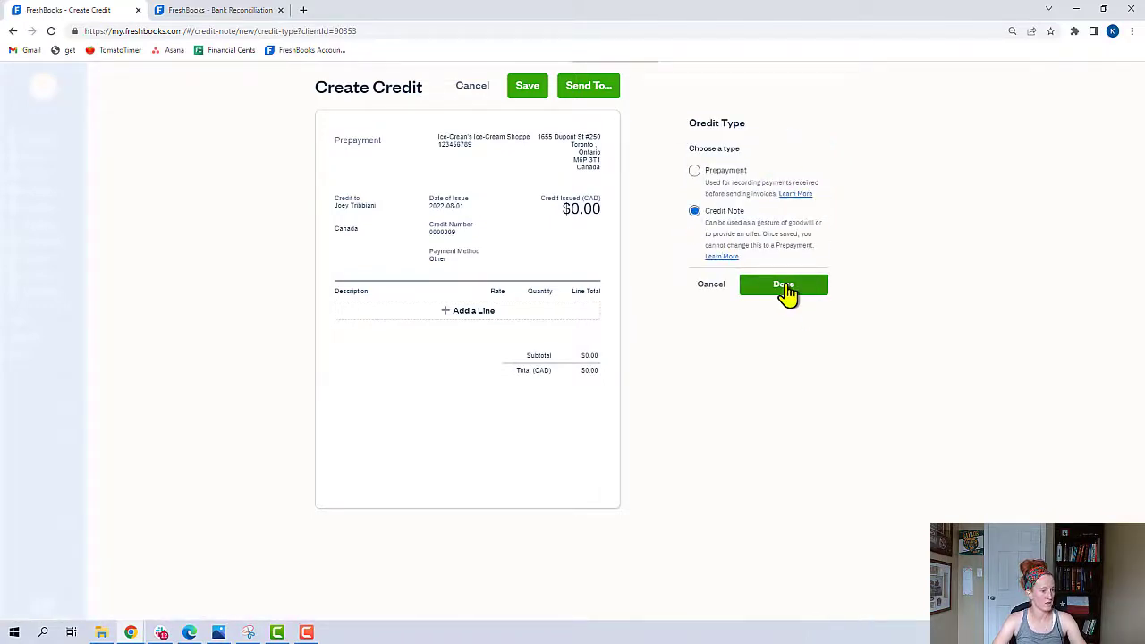
{"action": "left_click", "coordinate": [785, 288]}
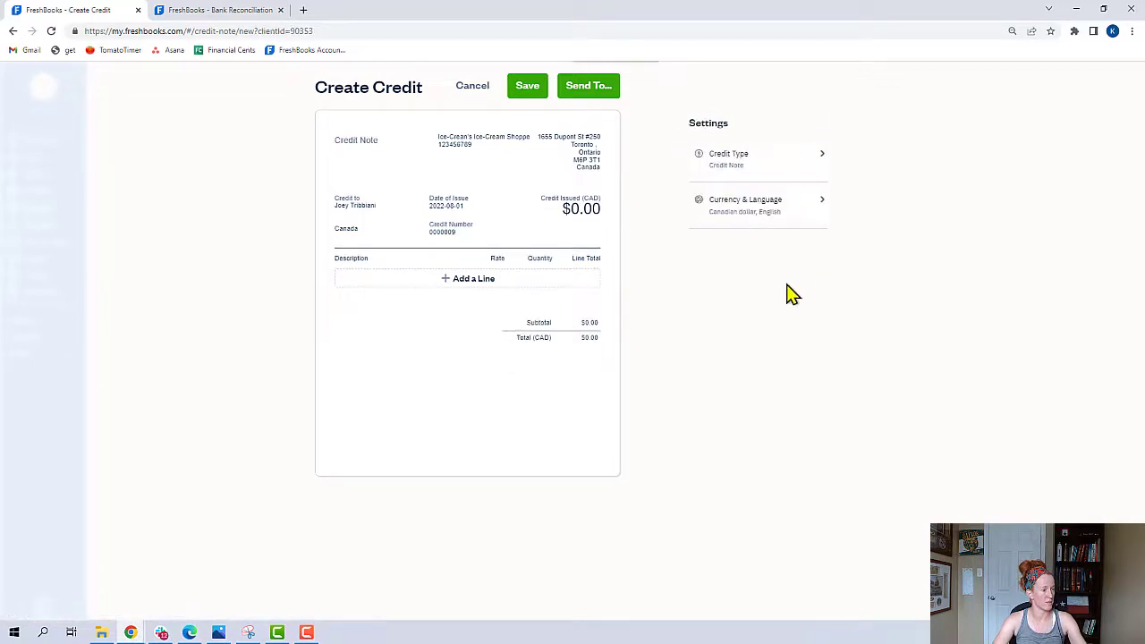
Set the credit note's date of issue to 2022-07-26.
{"action": "left_click", "coordinate": [483, 208]}
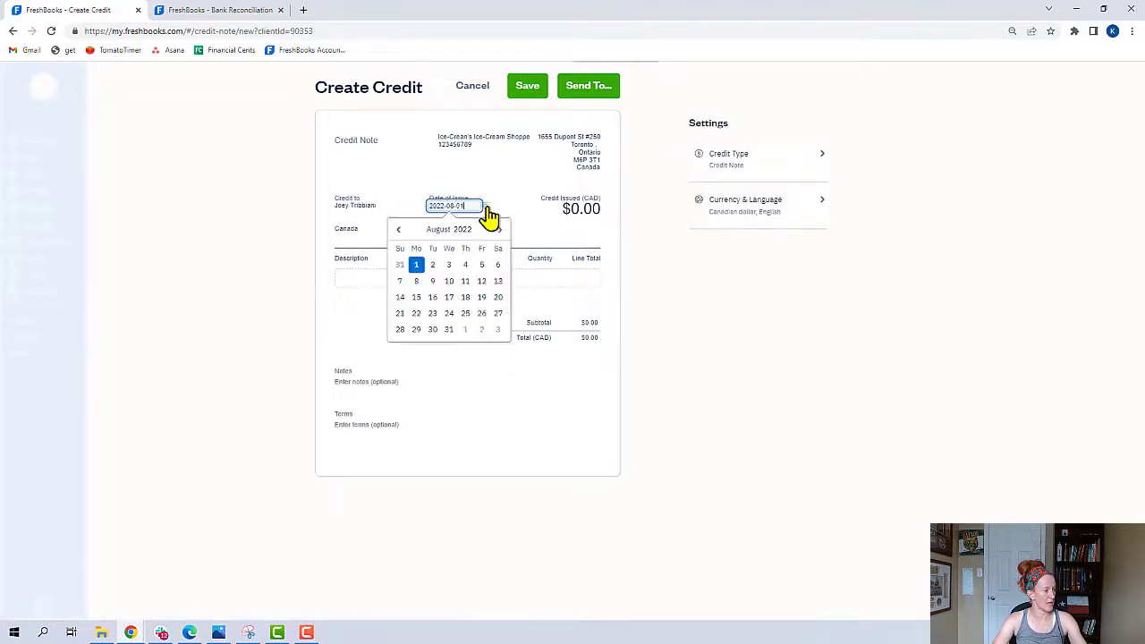
{"action": "left_click", "coordinate": [398, 230]}
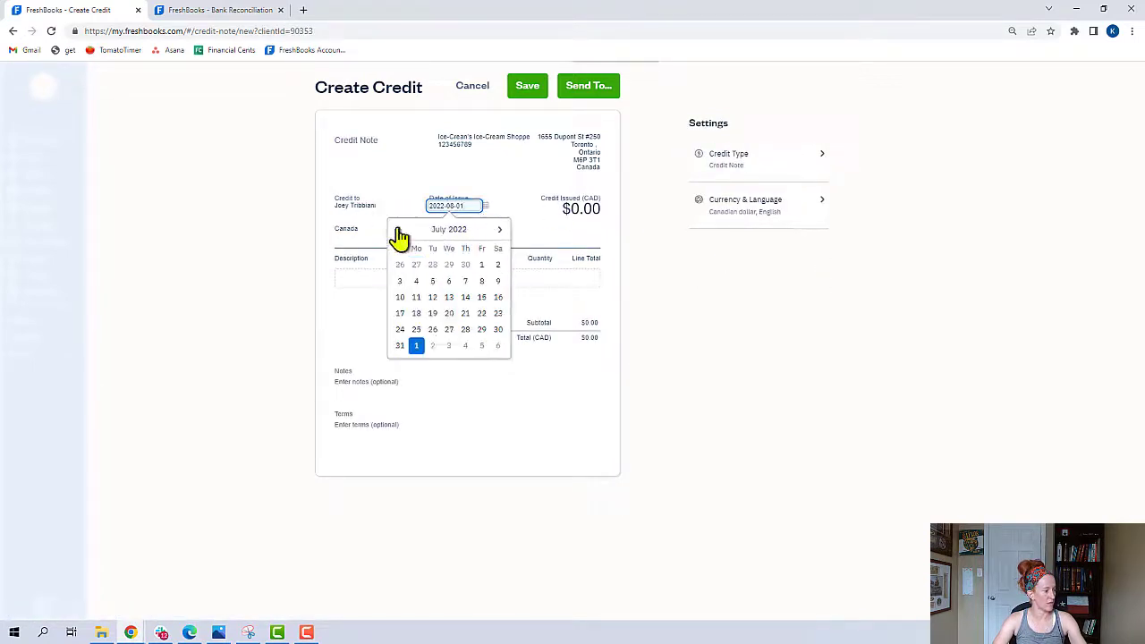
{"action": "left_click", "coordinate": [432, 330]}
Add one 5L Tubs of Vanilla line at a rate of 37.24 without tax and save the credit note.
{"action": "left_click", "coordinate": [447, 280]}
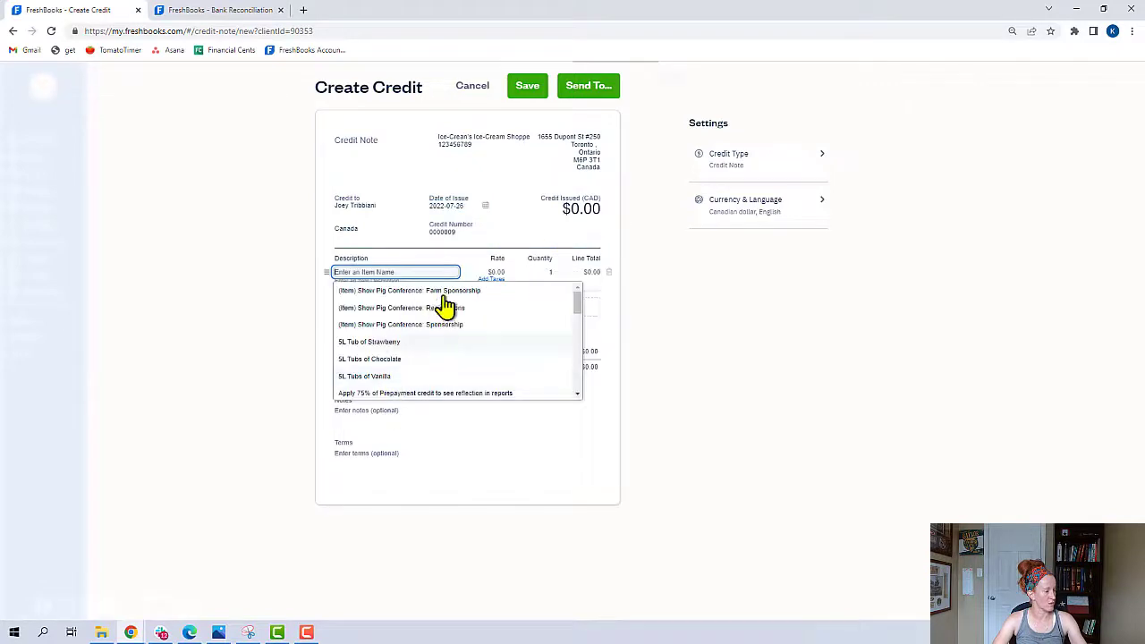
{"action": "left_click", "coordinate": [387, 375]}
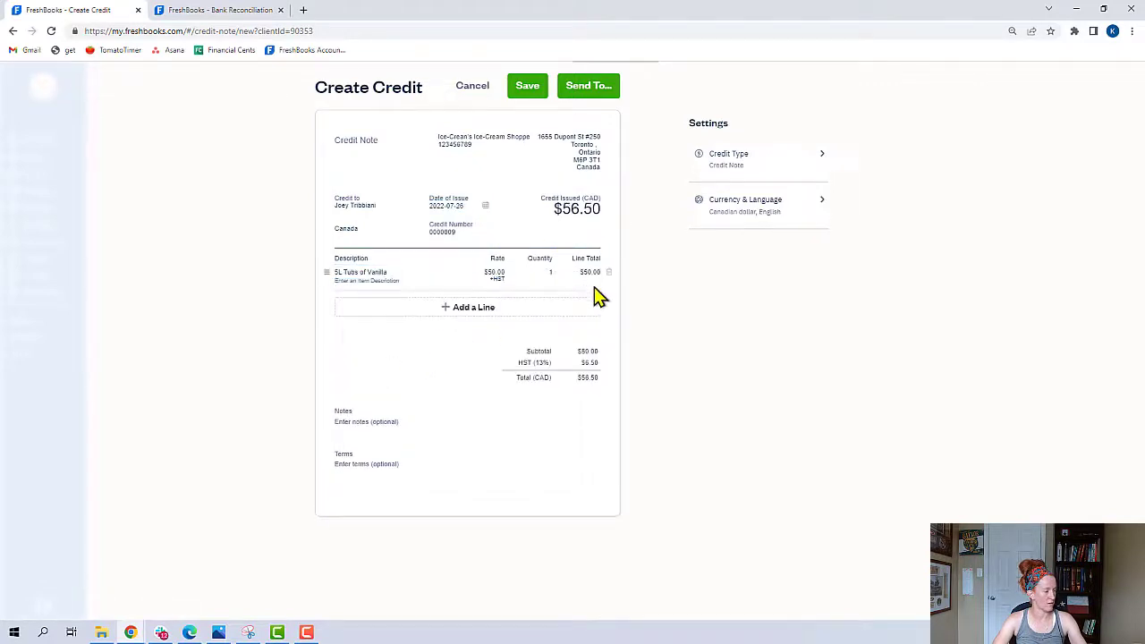
{"action": "left_click", "coordinate": [498, 273]}
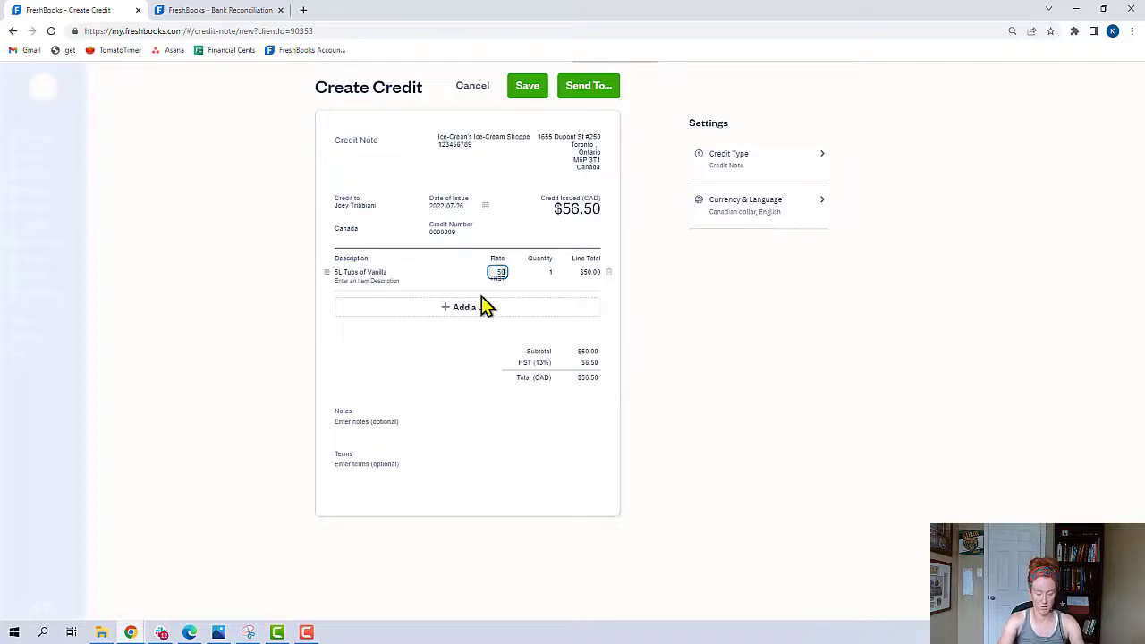
{"action": "type", "text": "37.24"}
{"action": "left_click", "coordinate": [582, 125]}
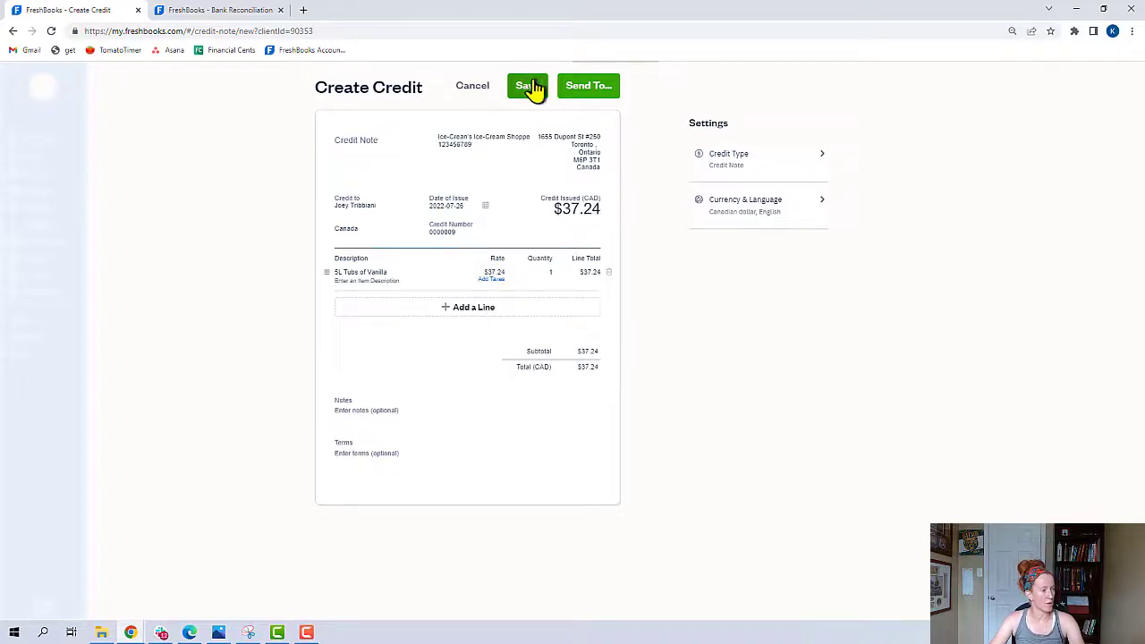
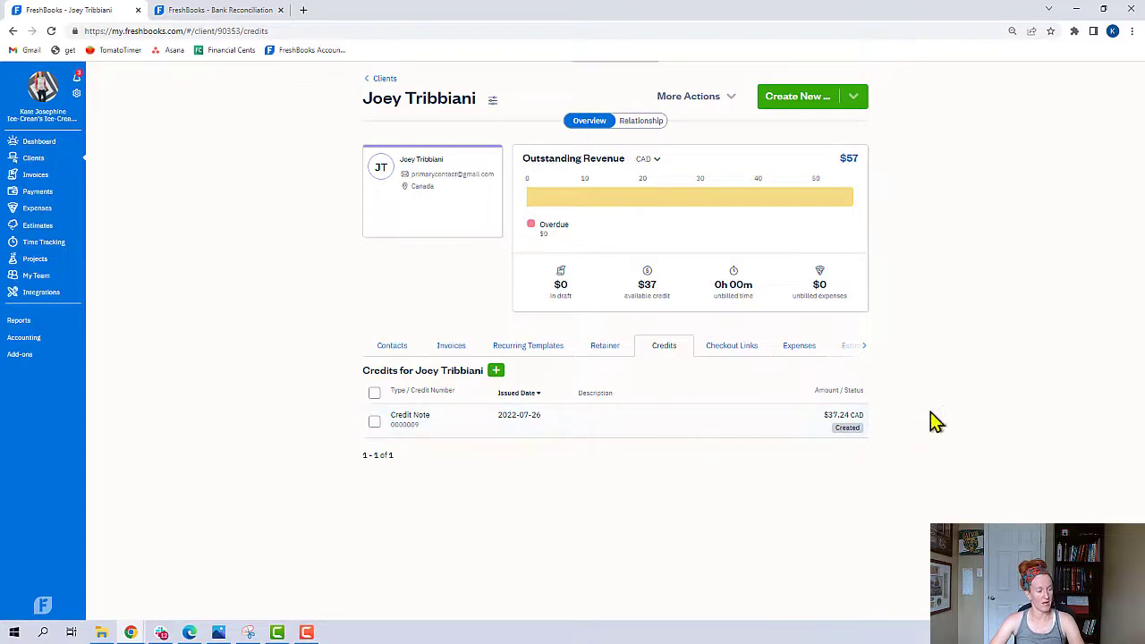
Create a new invoice for the same client with one 5L Tubs of Chocolate line and save it as a draft.
{"action": "left_click", "coordinate": [451, 354]}
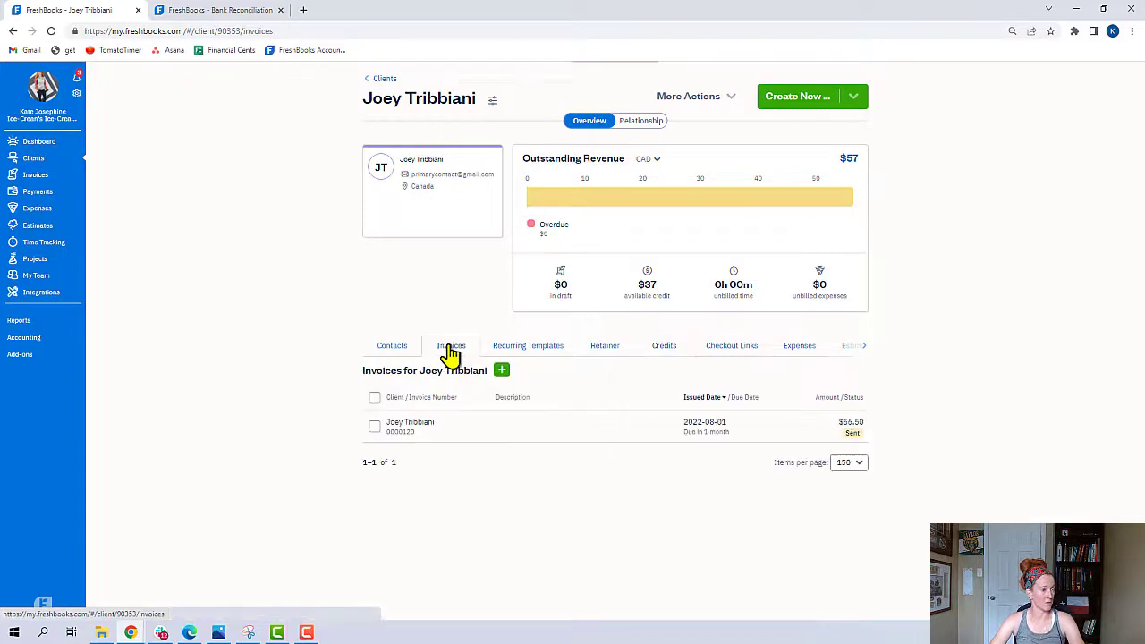
{"action": "left_click", "coordinate": [502, 370]}
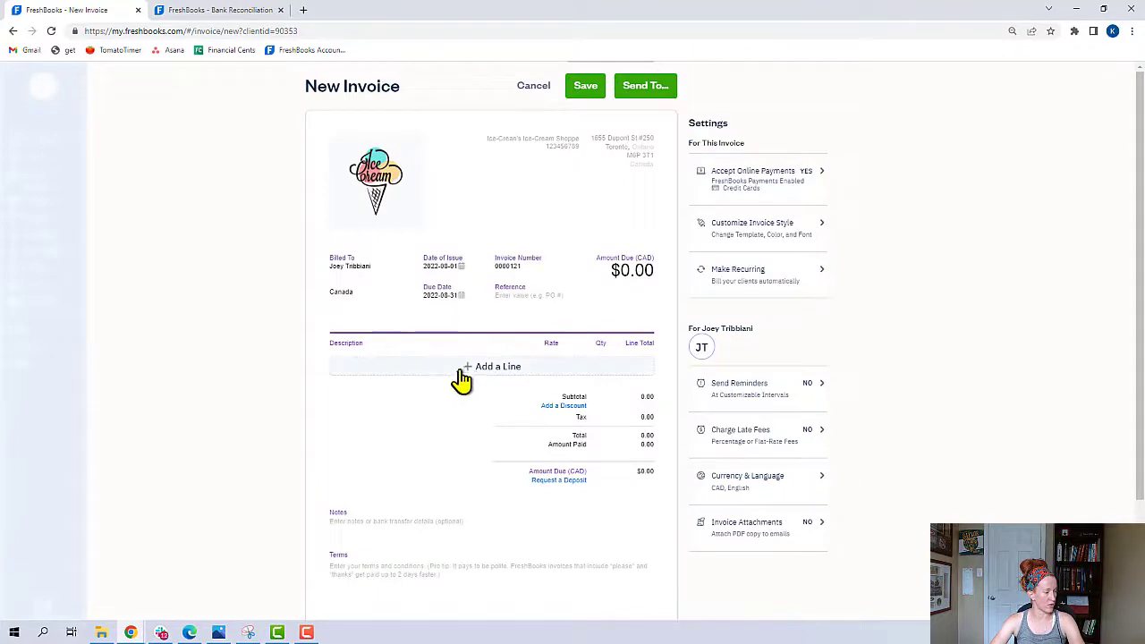
{"action": "left_click", "coordinate": [461, 379]}
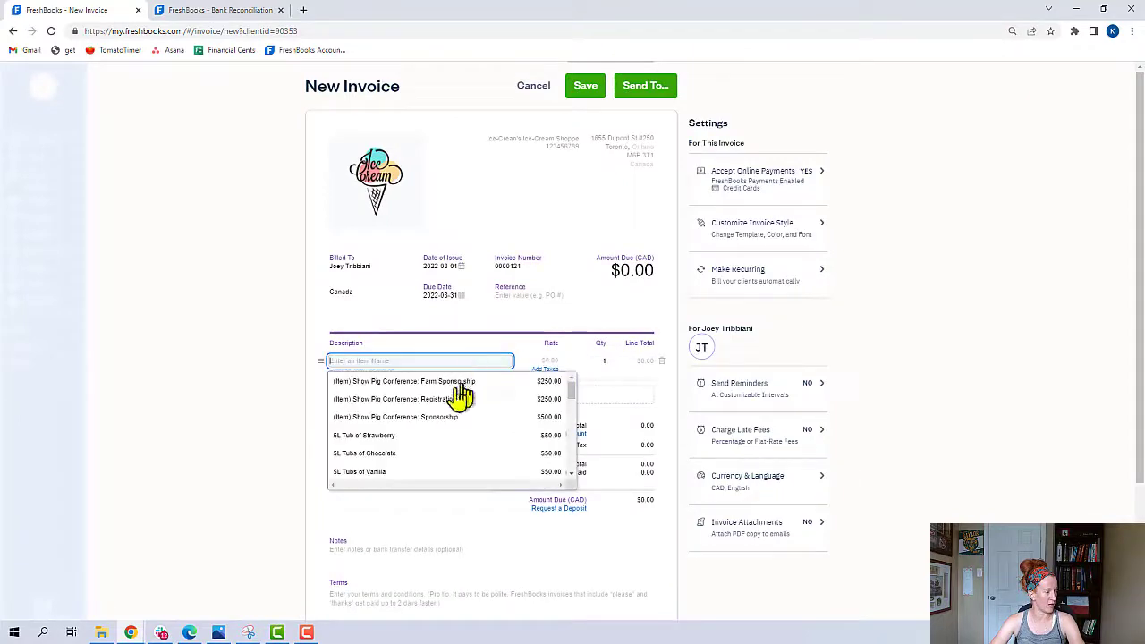
{"action": "left_click", "coordinate": [385, 456]}
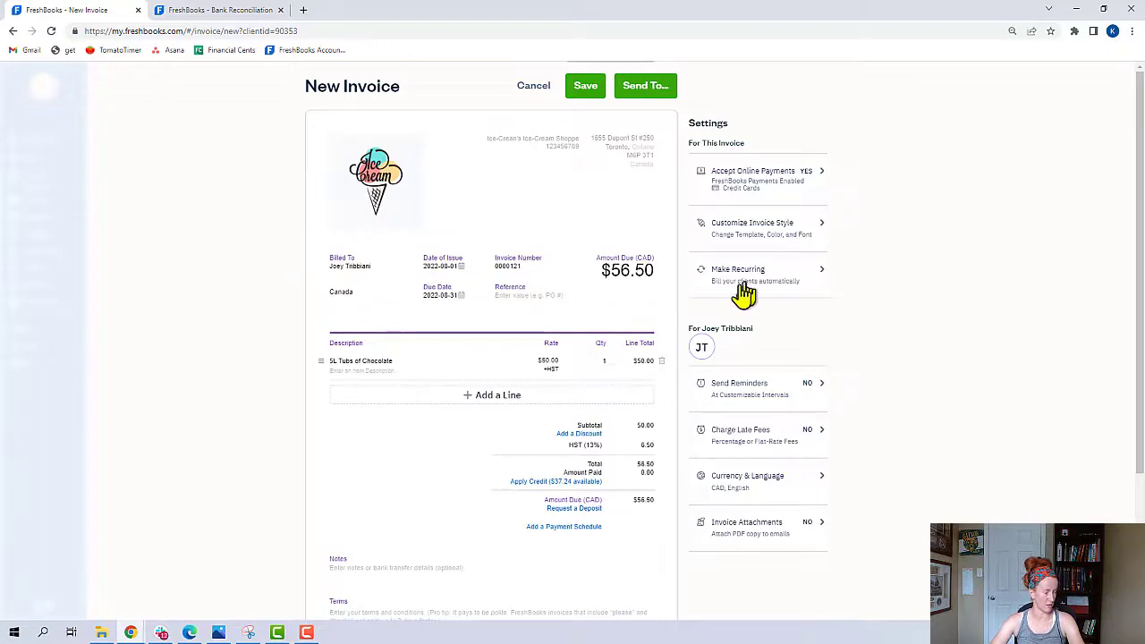
{"action": "left_click", "coordinate": [585, 90]}
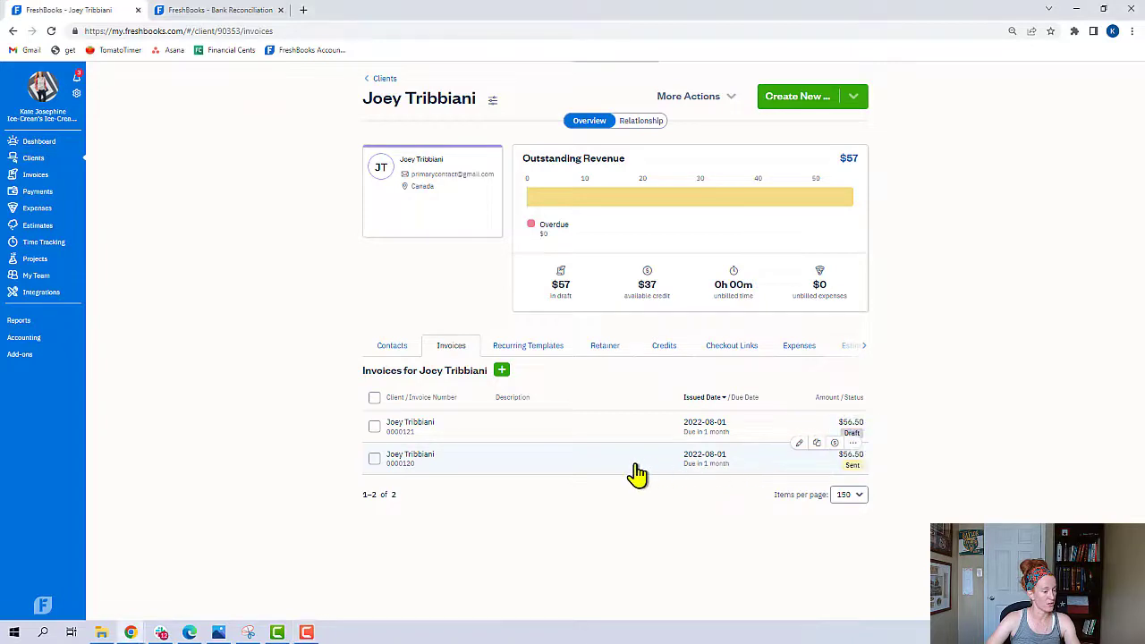
Open the client's sent invoice and add a payment of $37.24 from the available credit, dated 2022-08-01.
{"action": "left_click", "coordinate": [831, 453]}
{"action": "left_click", "coordinate": [601, 503]}
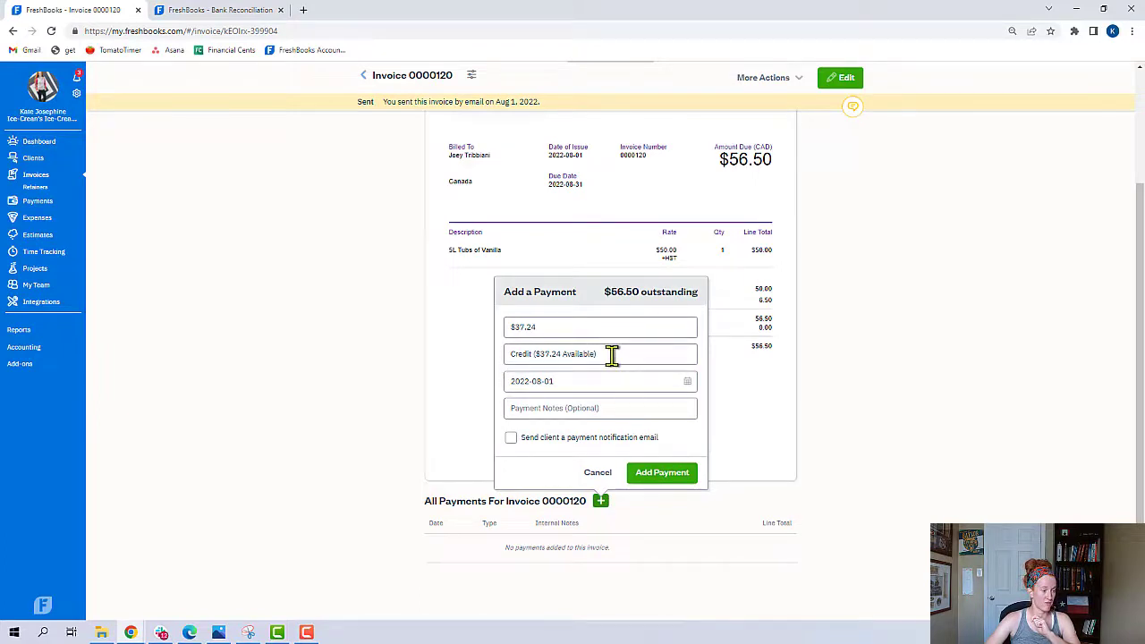
{"action": "left_click", "coordinate": [673, 483]}
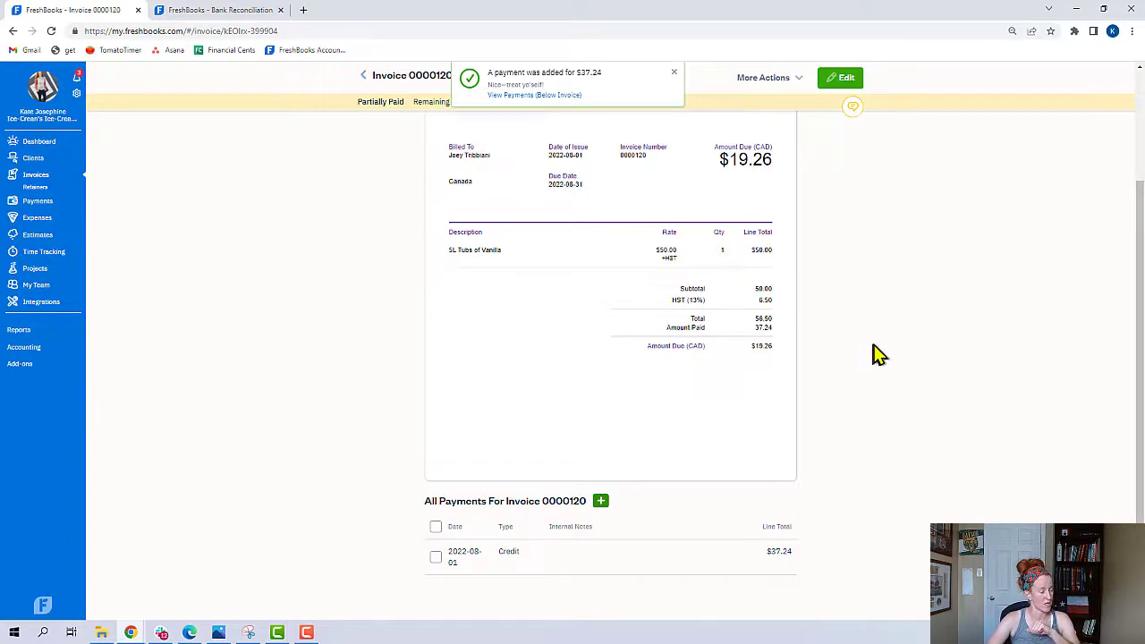
Add a $19.26 cash payment dated 2022-08-01 to cover the rest of the 5L Tubs of Vanilla invoice.
{"action": "scroll", "coordinate": [833, 360], "scroll_direction": "up", "scroll_amount": 2}
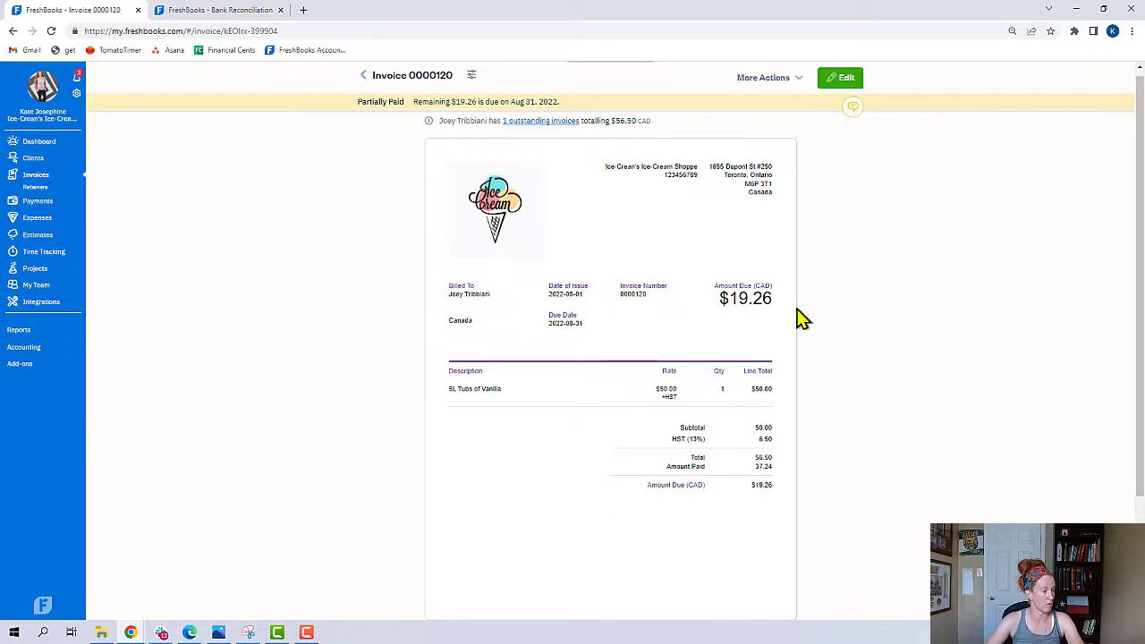
{"action": "scroll", "coordinate": [734, 299], "scroll_direction": "down", "scroll_amount": 2}
{"action": "left_click", "coordinate": [599, 492]}
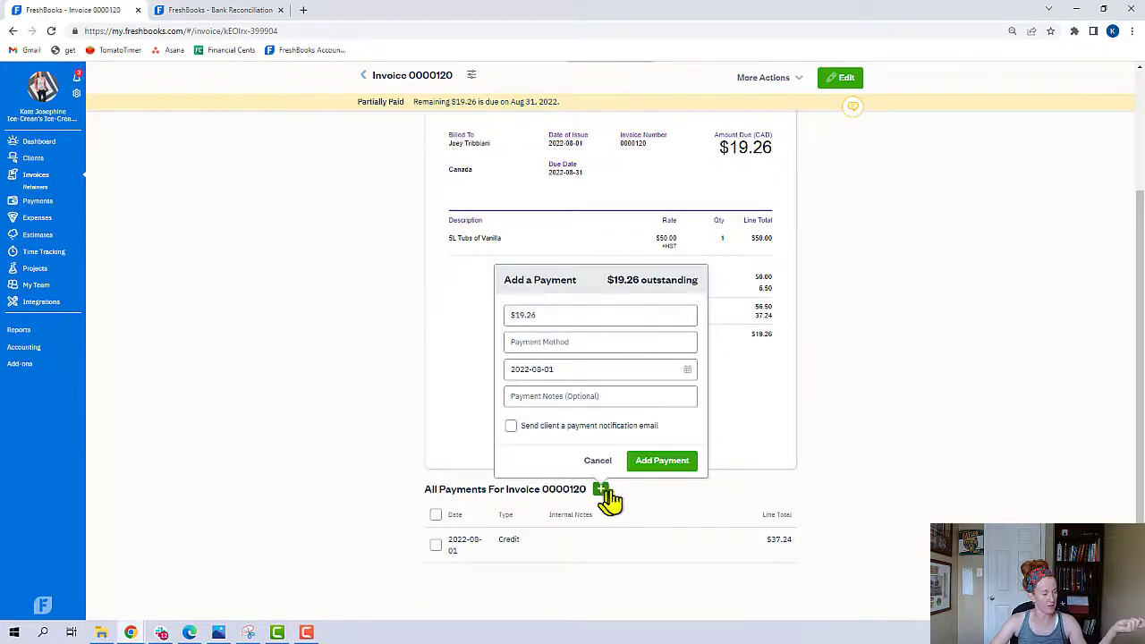
{"action": "left_click", "coordinate": [605, 343]}
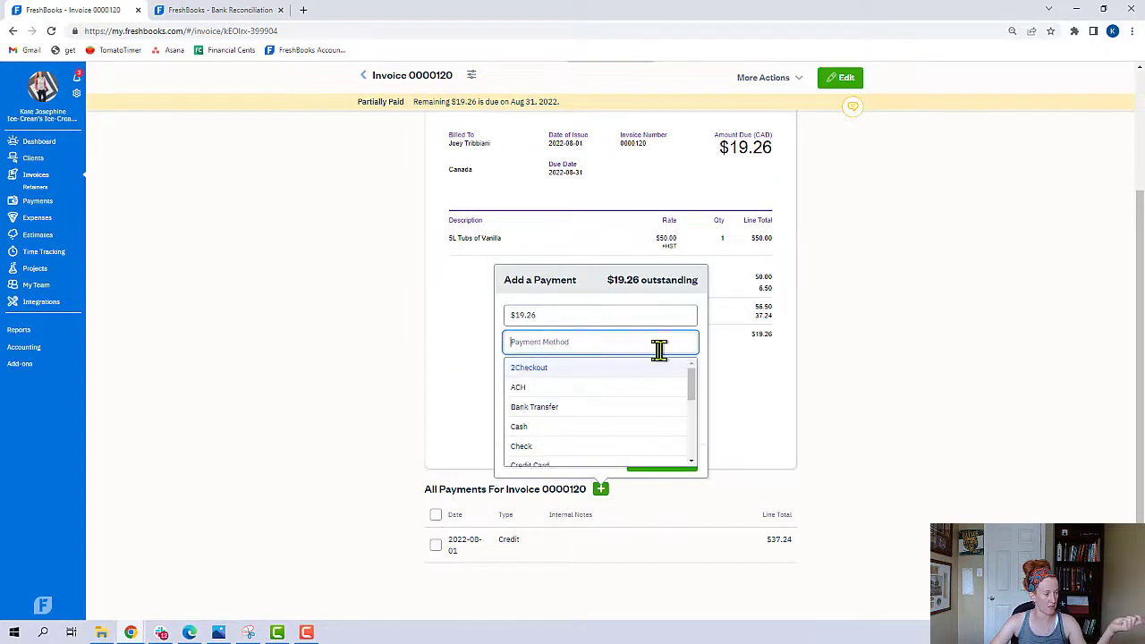
{"action": "left_click", "coordinate": [535, 431]}
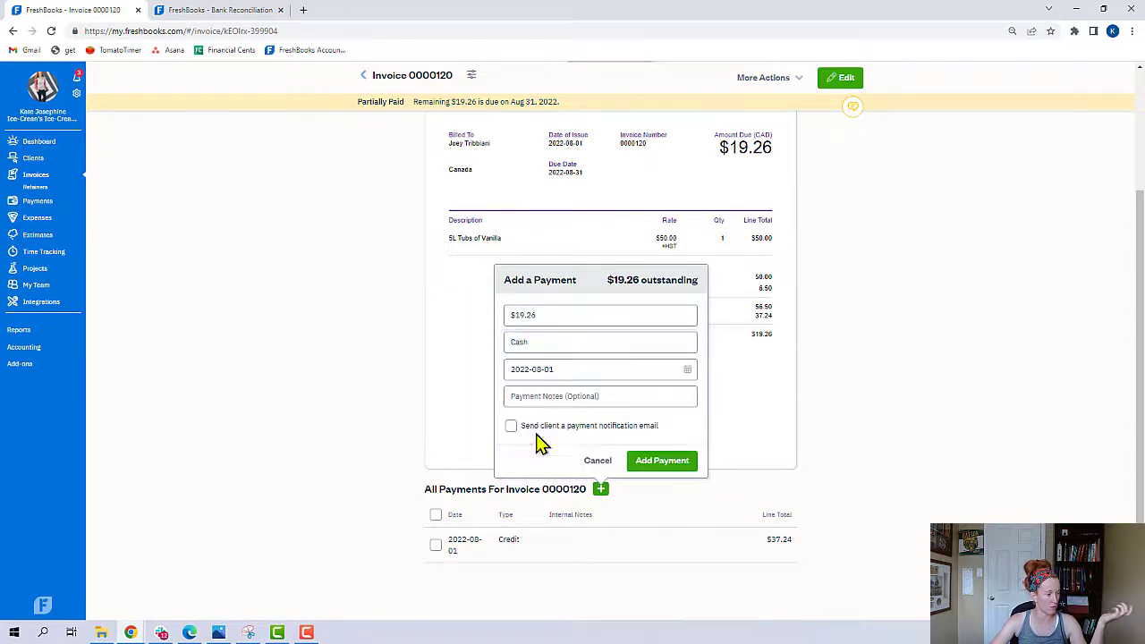
{"action": "left_click", "coordinate": [662, 461]}
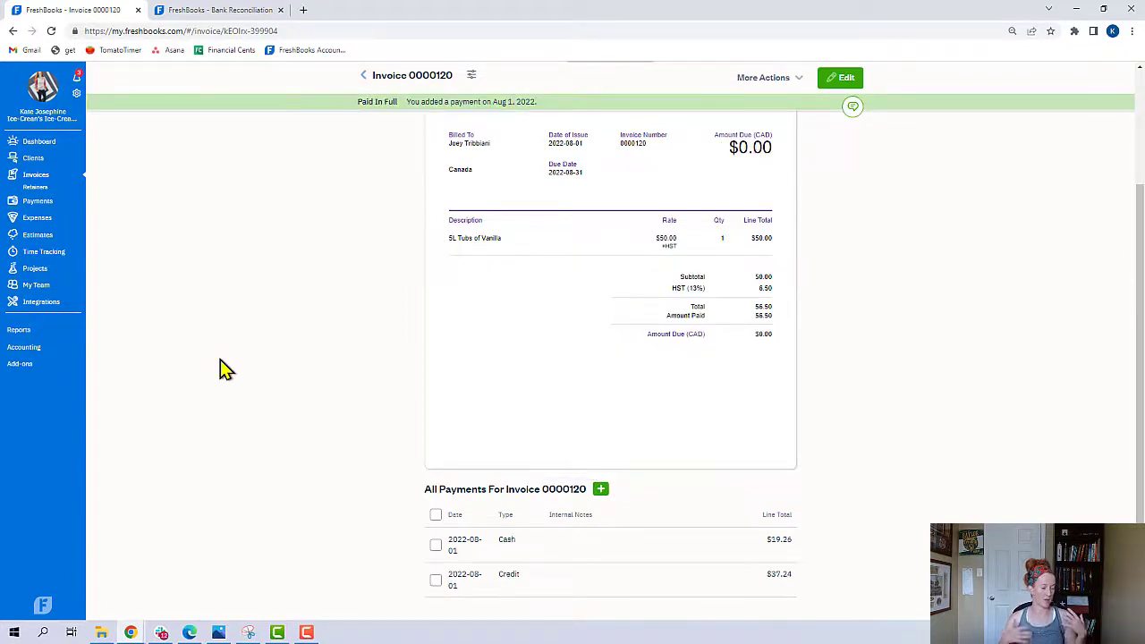